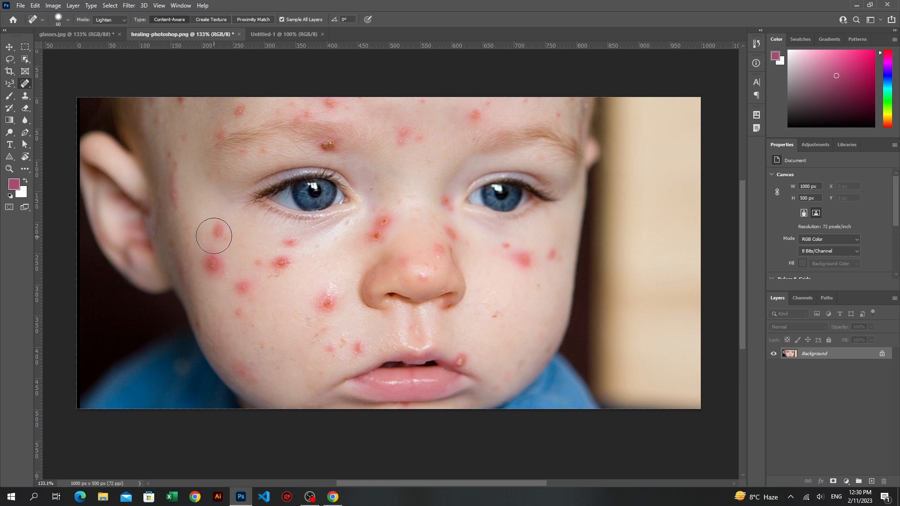
Step: Heal the red blemishes on the image's left cheek with the 60 px Spot Healing Brush in Lighten mode
left_click(219, 232)
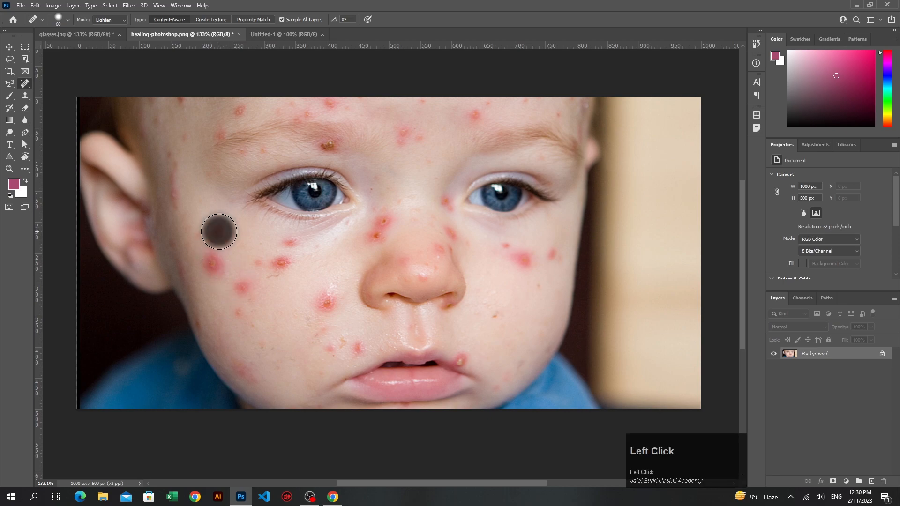
mouse_move(212, 218)
left_mouse_down()
mouse_move(224, 285)
mouse_move(246, 313)
mouse_move(253, 281)
mouse_move(288, 257)
left_mouse_up()
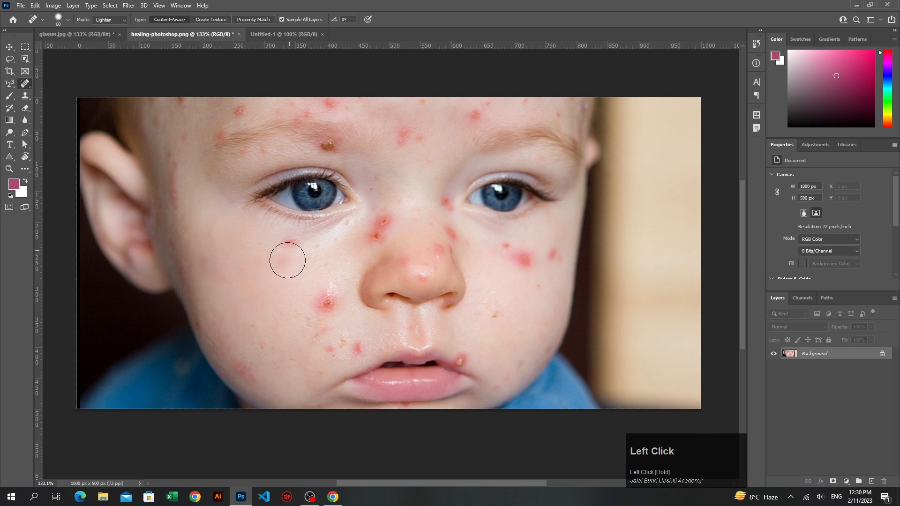
left_click(288, 246)
left_click(328, 305)
left_click_drag(317, 324, 317, 323)
left_click(329, 339)
left_click(346, 346)
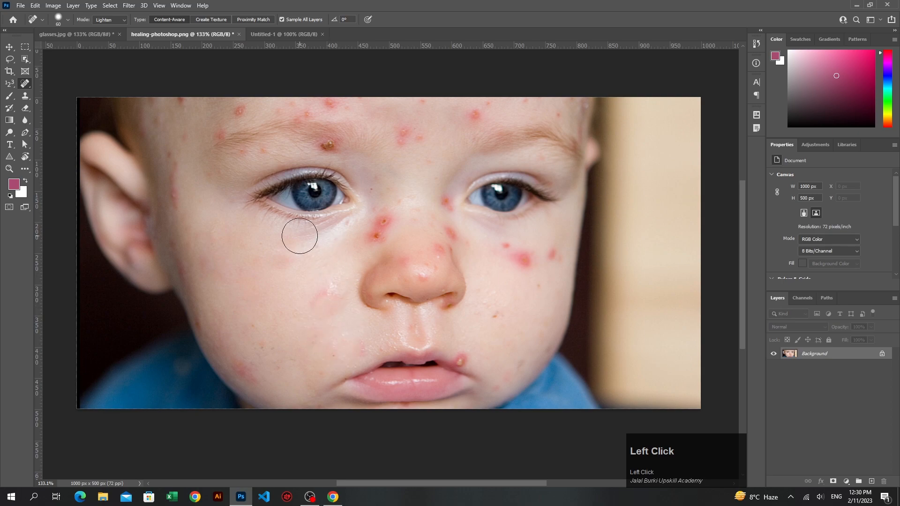
left_click(281, 243)
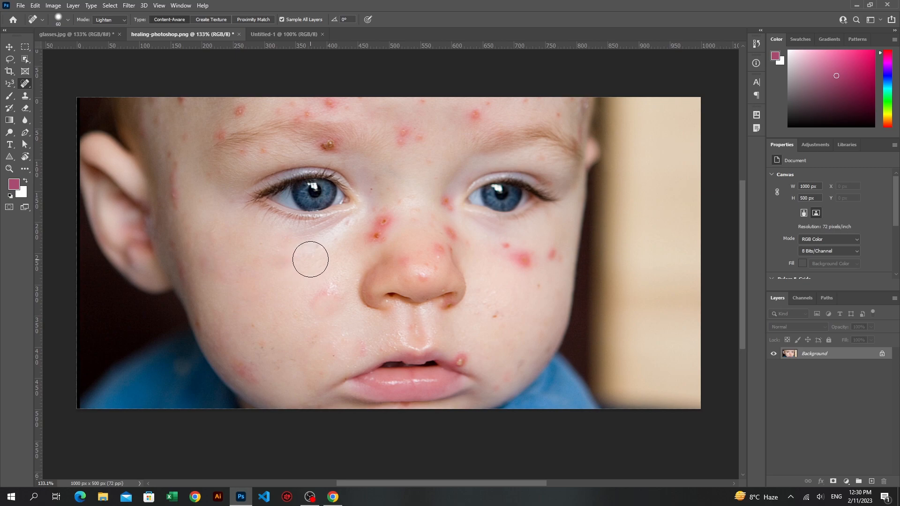
Step: Shrink the healing brush, enlarge it up to 80 px, and bring it back to 70 px
key("bracketleft")
key("bracketleft")
key("bracketleft")
key("bracketleft")
key("bracketleft")
key("bracketleft")
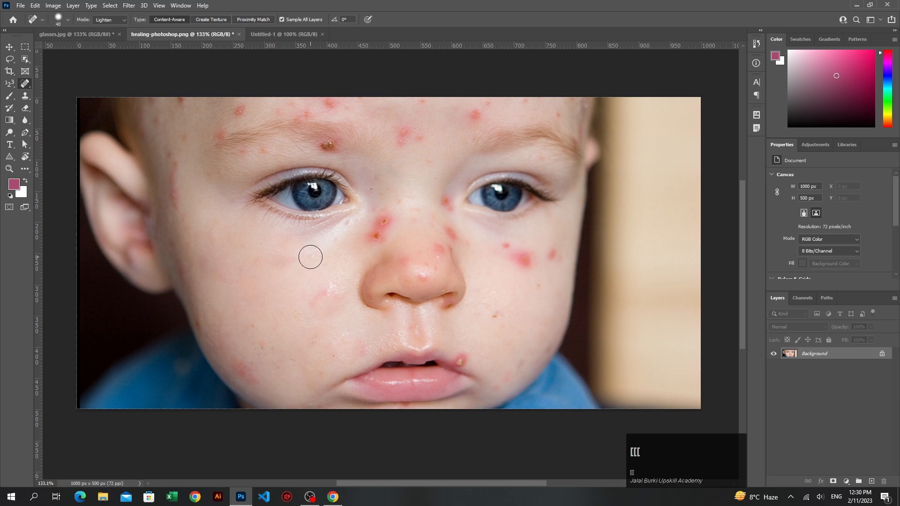
key("bracketright")
key("bracketright")
key("bracketright")
key("bracketright")
key("bracketright")
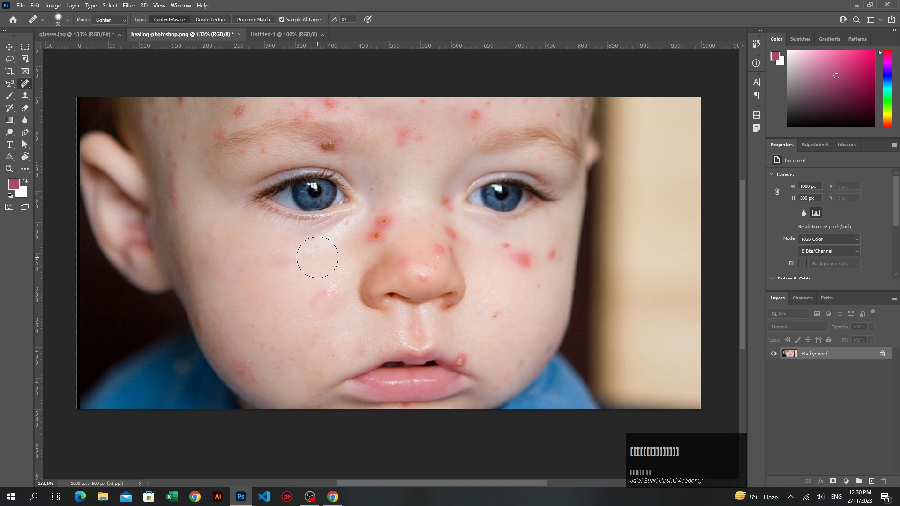
key("bracketright")
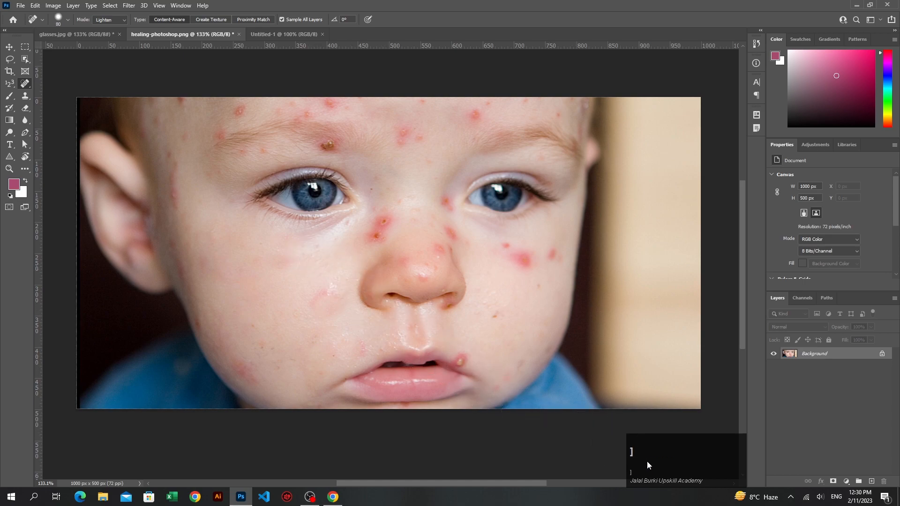
key("bracketleft")
key("bracketleft")
key("bracketleft")
key("bracketleft")
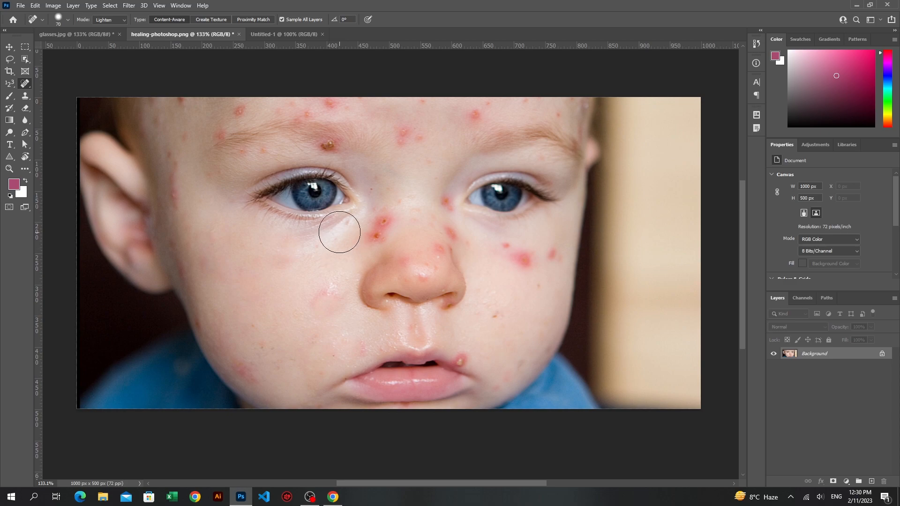
Step: Examine the healing brush's size, hardness and spacing settings on the canvas
right_click(336, 208)
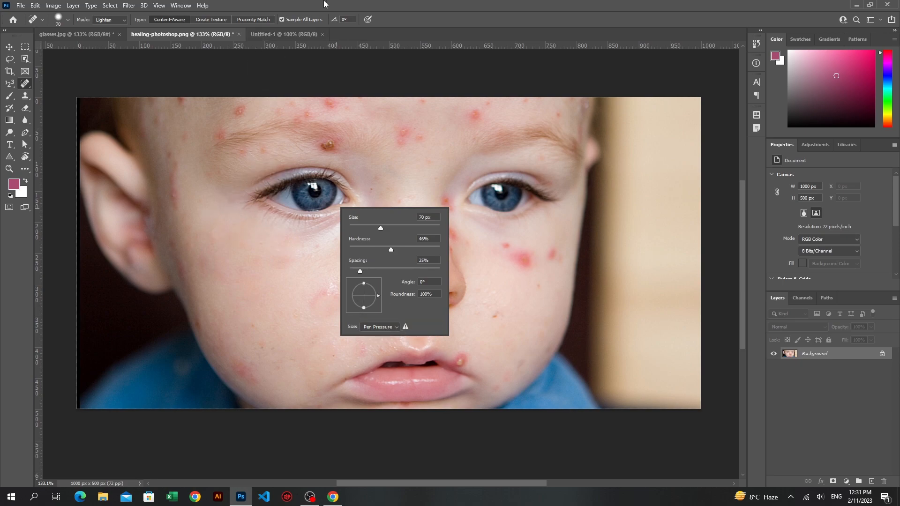
left_click(367, 46)
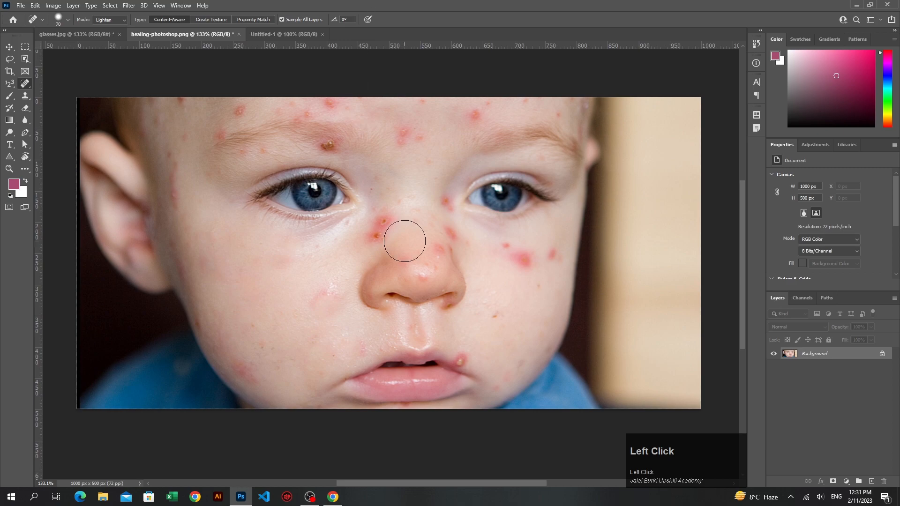
Step: Interactively vary the healing brush's diameter and hardness on the canvas, finishing with a 40 px diameter
key("alt")
left_click(347, 248, "alt")
left_click(312, 242, "alt")
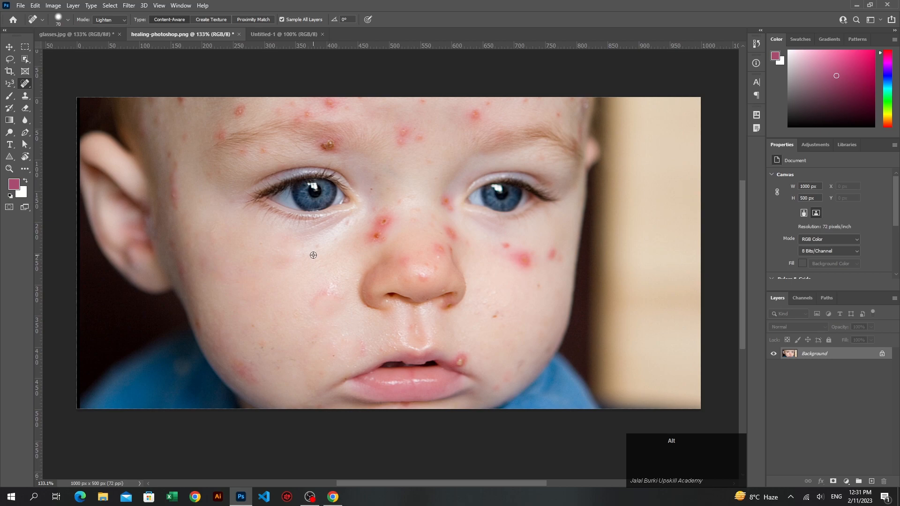
right_click(313, 255, "alt")
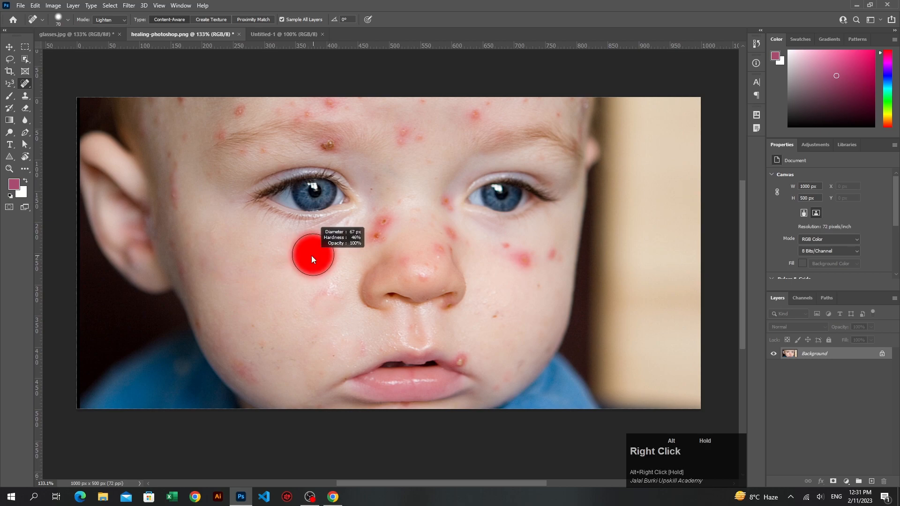
mouse_move(302, 254)
left_mouse_down()
mouse_move(328, 258)
mouse_move(296, 256)
mouse_move(310, 258)
left_mouse_up()
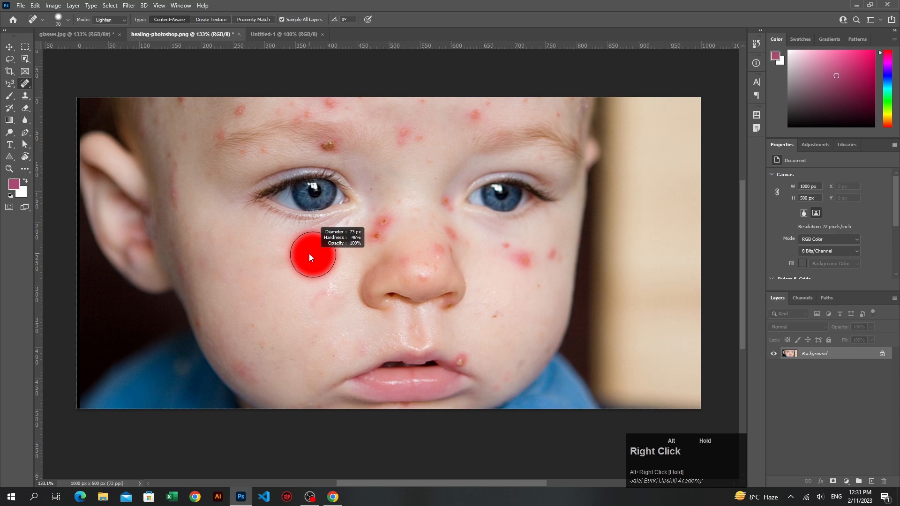
mouse_move(312, 260)
left_mouse_down()
mouse_move(307, 171)
mouse_move(305, 235)
left_mouse_up()
mouse_move(314, 291)
left_mouse_down()
mouse_move(308, 370)
mouse_move(319, 336)
mouse_move(314, 289)
left_mouse_up()
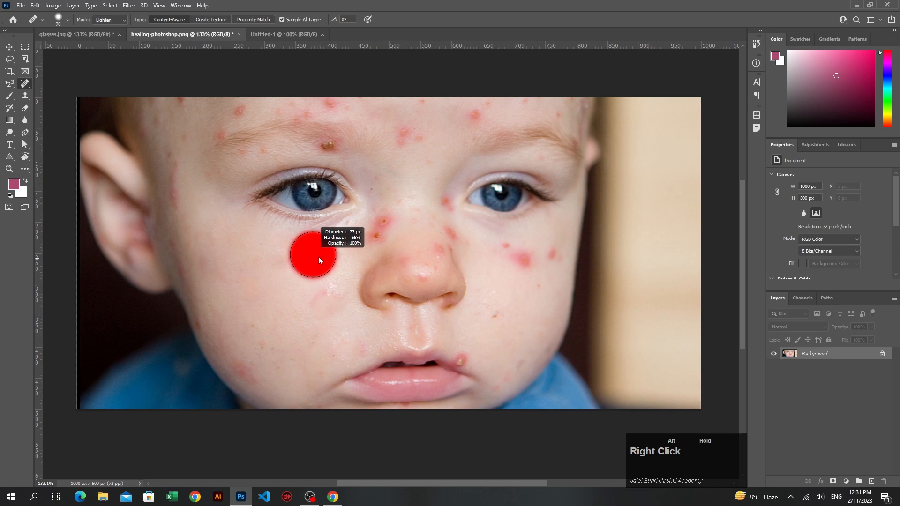
left_click_drag(314, 215, 303, 180)
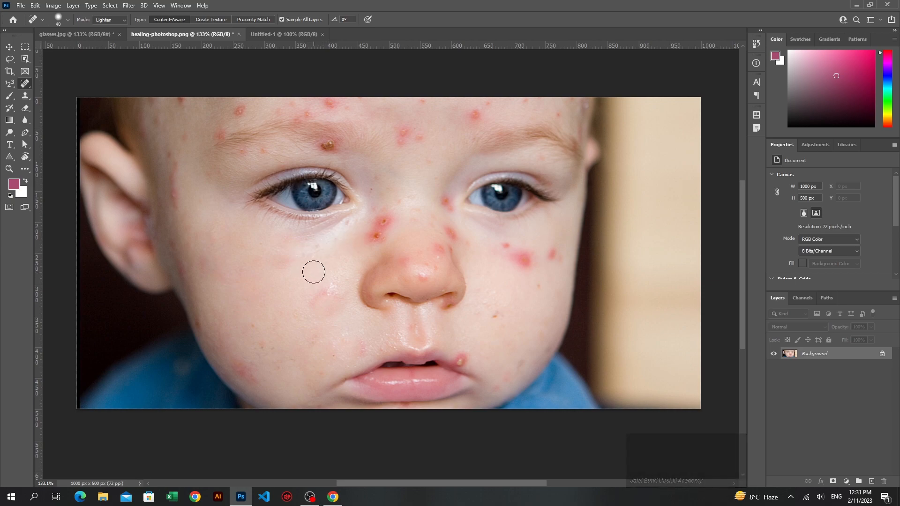
left_click(330, 283)
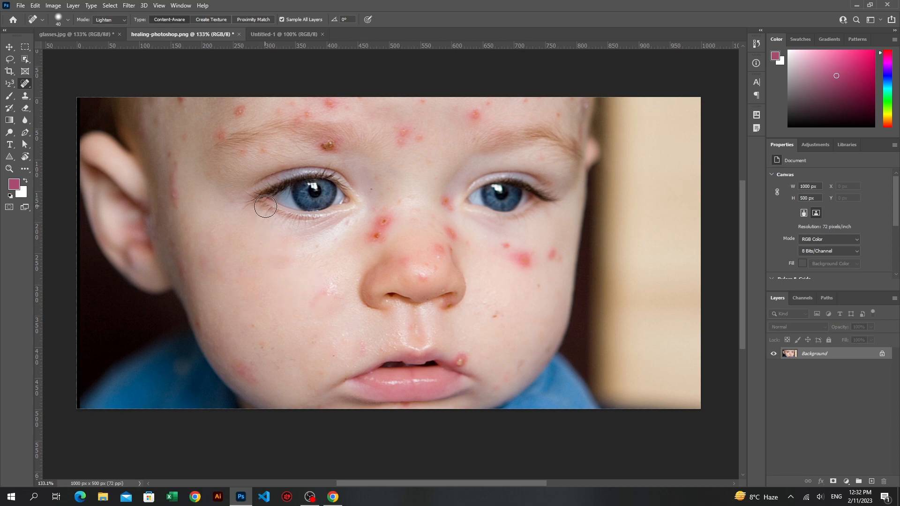
Step: Set the healing brush to 60 px and heal the blemishes beside the nose, on the image's right cheek and at the mouth corner
key("bracketright")
key("bracketright")
key("bracketright")
key("bracketright")
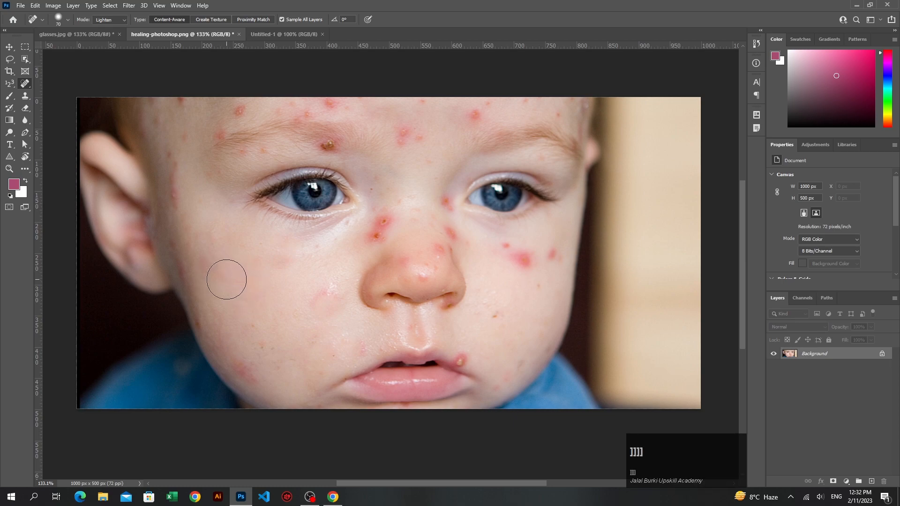
key("bracketleft")
left_click(377, 232)
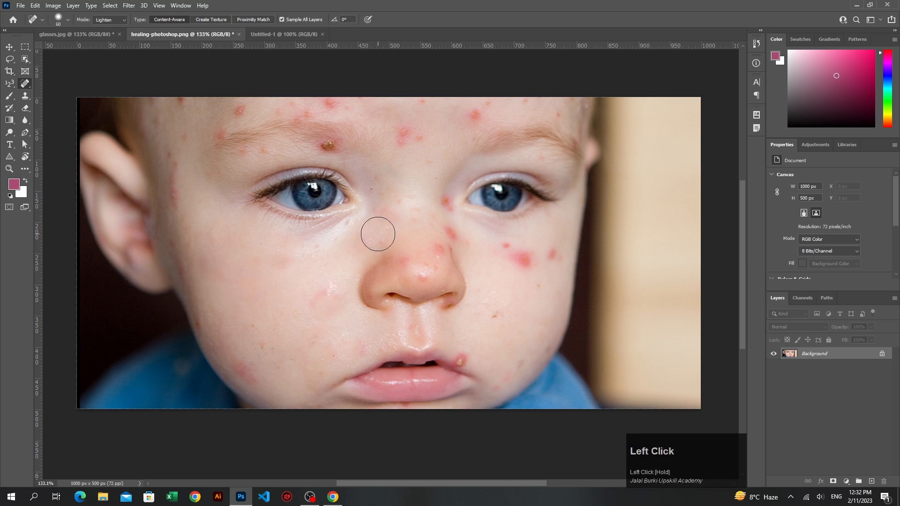
mouse_move(440, 201)
left_mouse_down()
mouse_move(470, 238)
mouse_move(537, 266)
mouse_move(551, 262)
mouse_move(532, 285)
left_mouse_up()
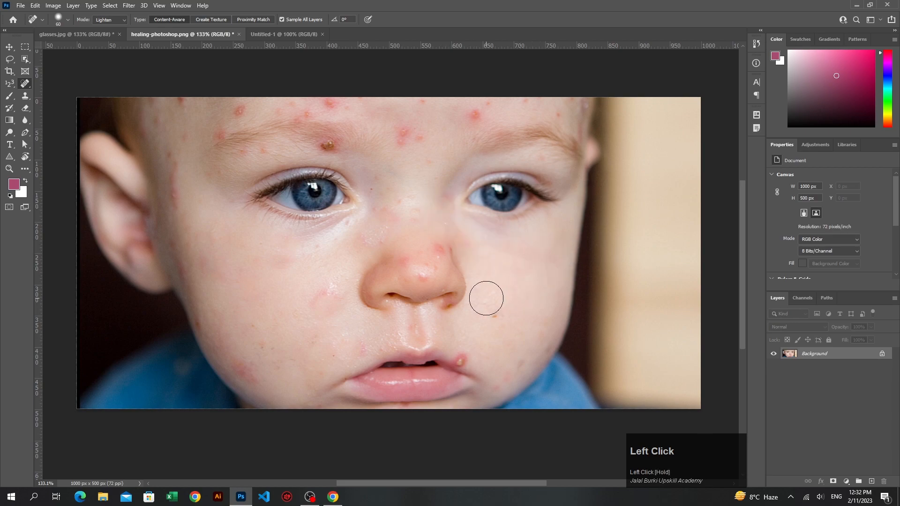
left_click(468, 350)
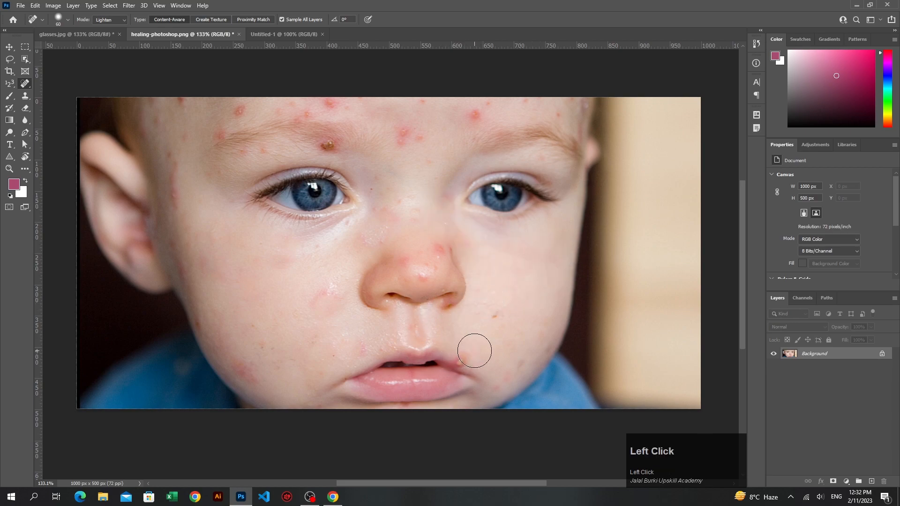
Step: Heal the remaining redness on the image's left cheek and jaw, along the temple and around the outer eyebrow
left_click_drag(357, 286, 293, 307)
mouse_move(265, 373)
left_mouse_down()
mouse_move(237, 351)
mouse_move(206, 305)
left_mouse_up()
left_click_drag(182, 164, 184, 220)
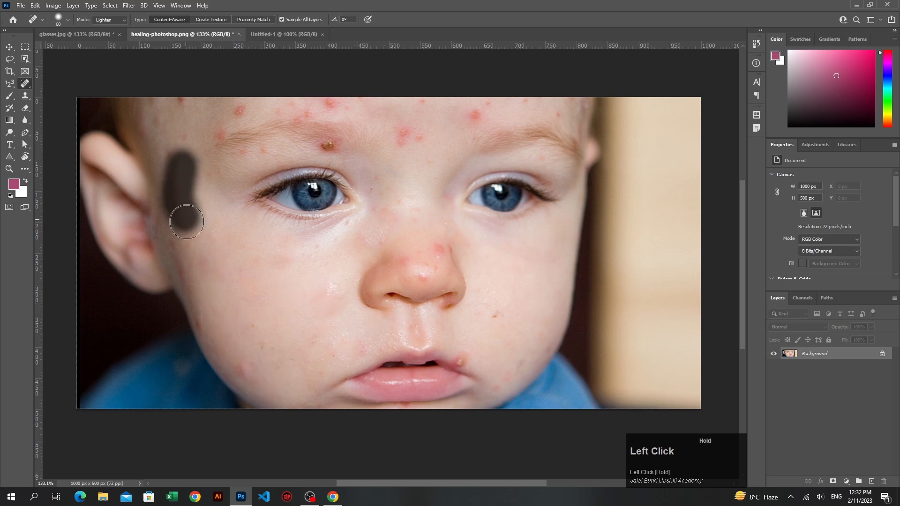
left_click_drag(237, 118, 205, 137)
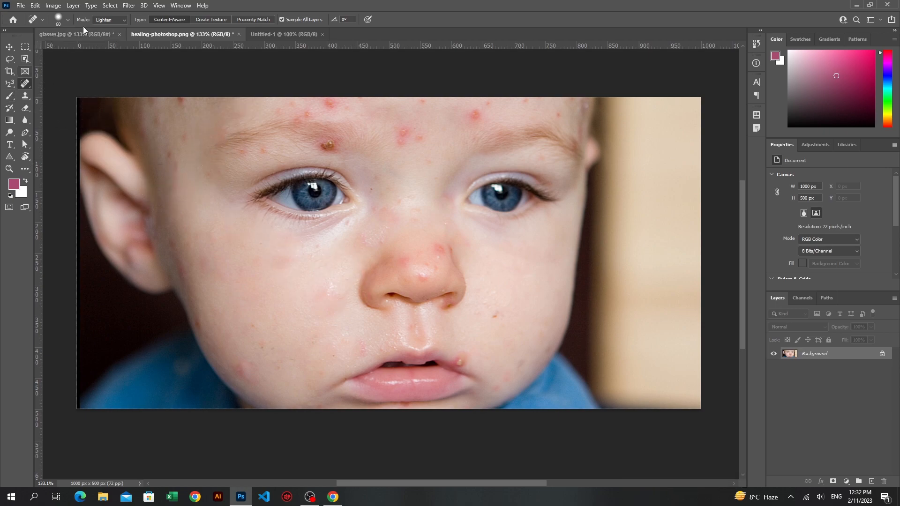
Step: Choose Lighten as the healing mode and heal the small brown spot on the image's right cheek
left_click(121, 19)
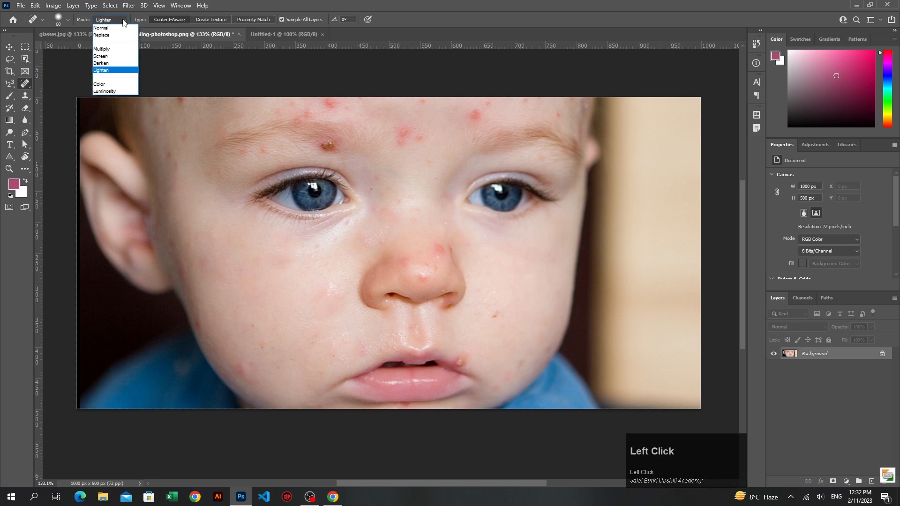
left_click(112, 70)
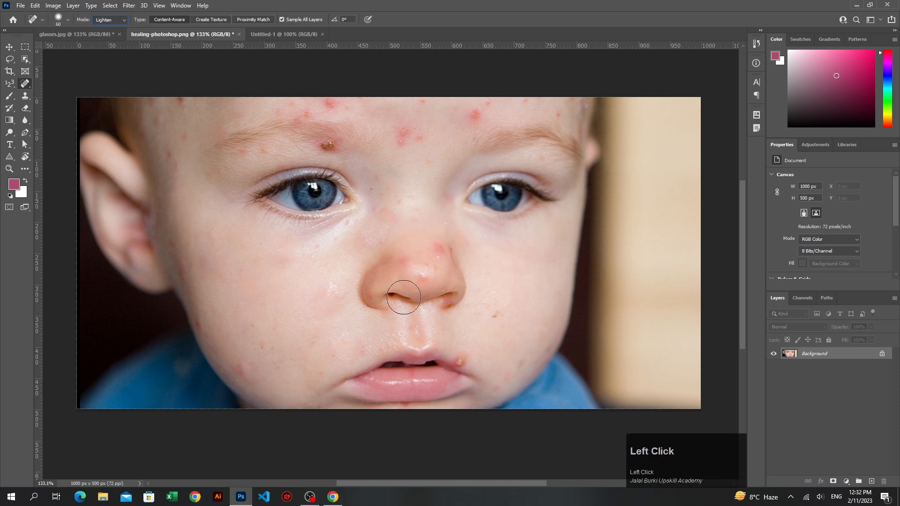
scroll(493, 323, "up", 1)
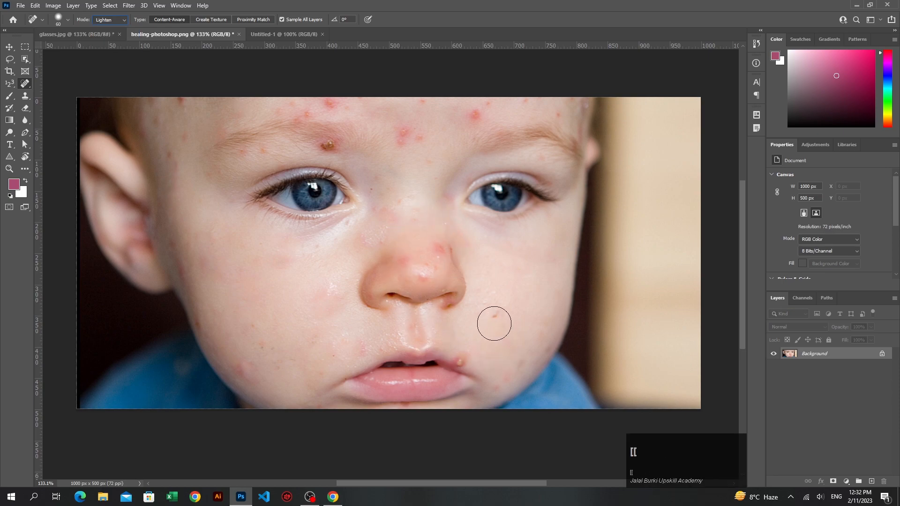
scroll(506, 314, "up", 1, "alt")
key("alt")
left_click(495, 311)
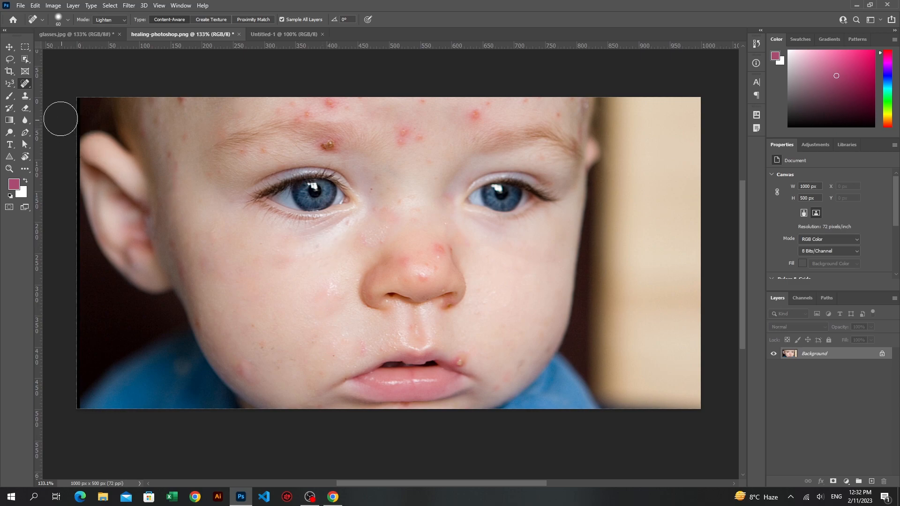
Step: Add a new empty layer above the background and ready the Brush tool with white as the foreground color
left_click(10, 48)
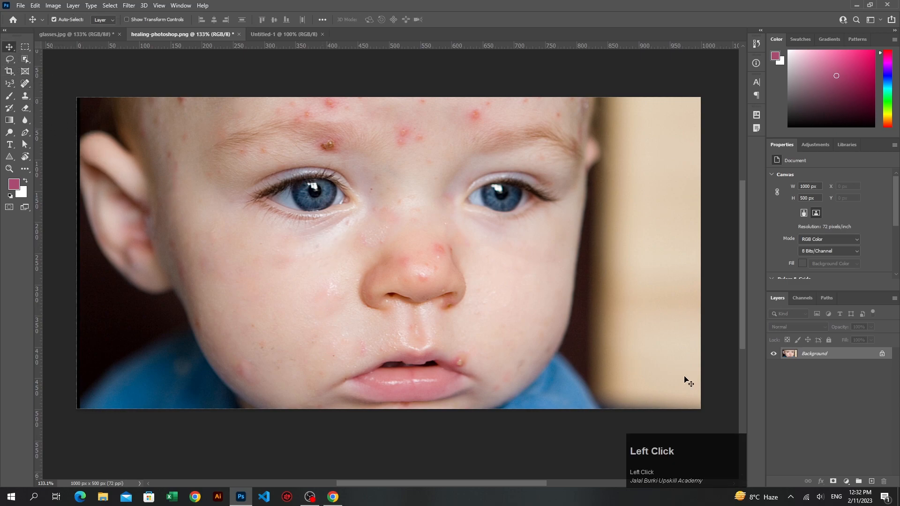
left_click(871, 482)
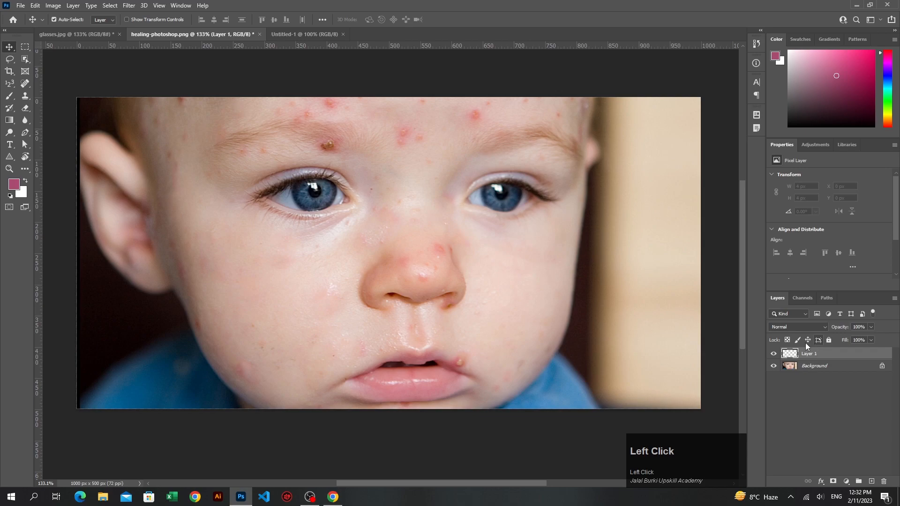
left_click(9, 96)
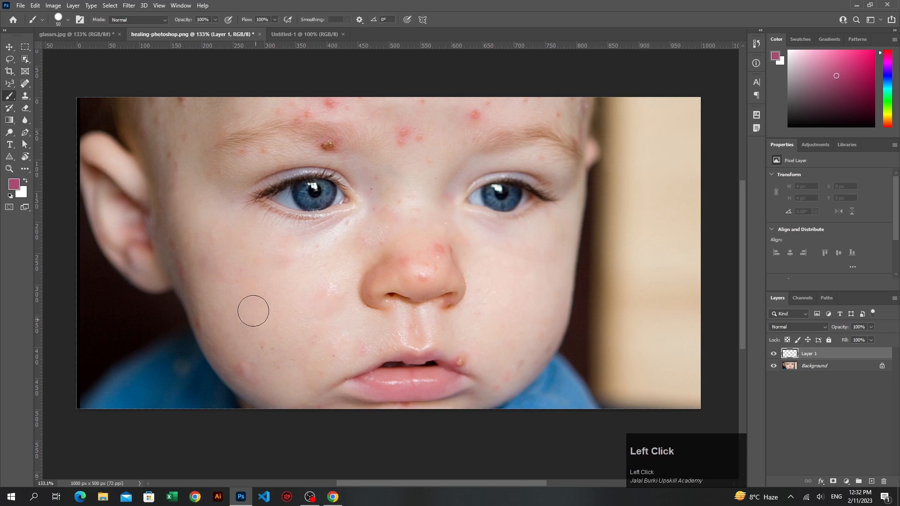
left_click(27, 184)
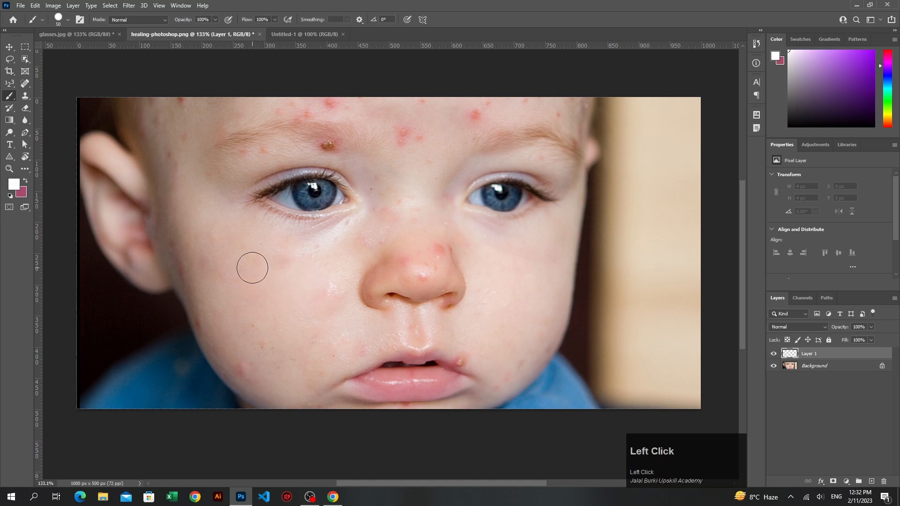
Step: Reduce the brush to 15 px and paint a single white dot on the image's left cheek
key("bracketleft")
key("bracketleft")
key("bracketleft")
key("bracketleft")
key("bracketleft")
key("bracketleft")
key("bracketleft")
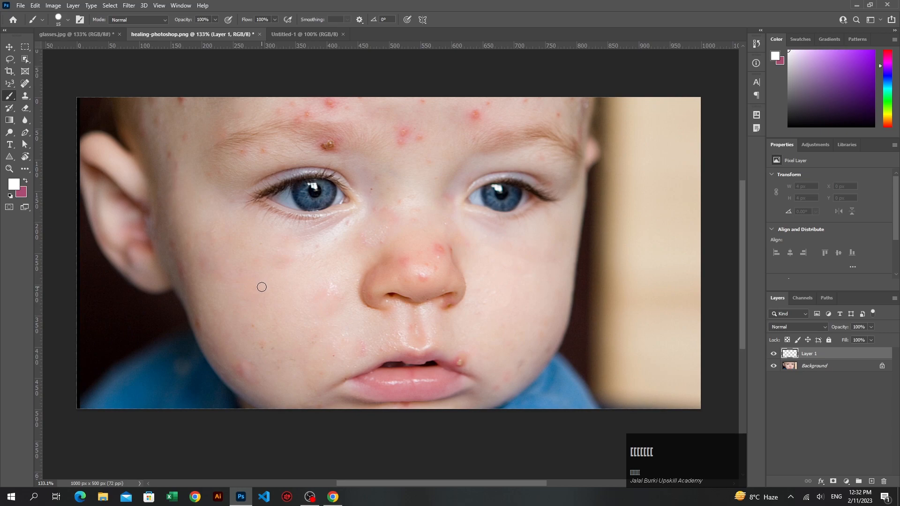
left_click(262, 287)
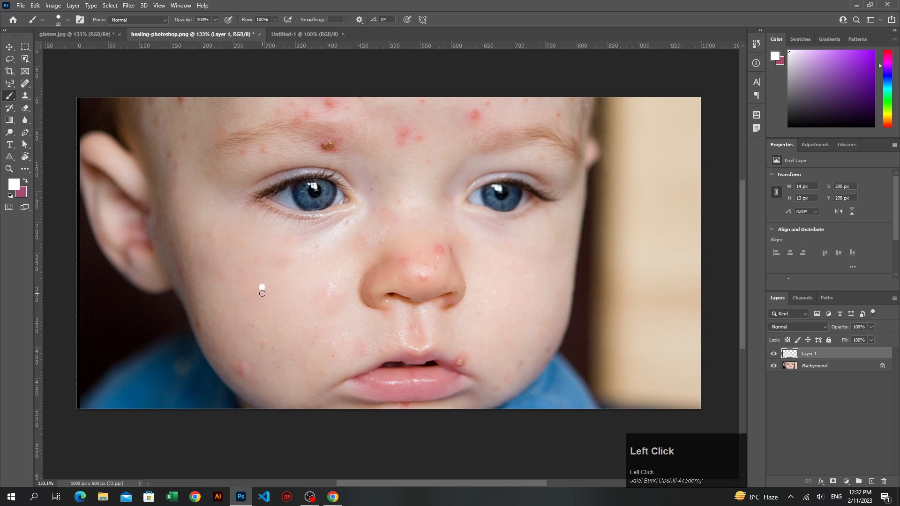
Step: Try to remove the white dot using the Spot Healing Brush at 45 px in Lighten mode
left_click(28, 83)
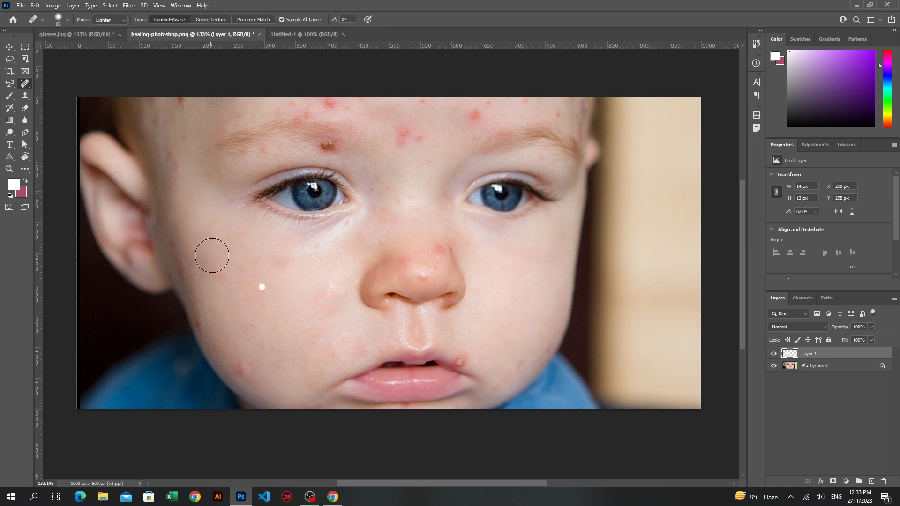
key("bracketleft")
key("bracketleft")
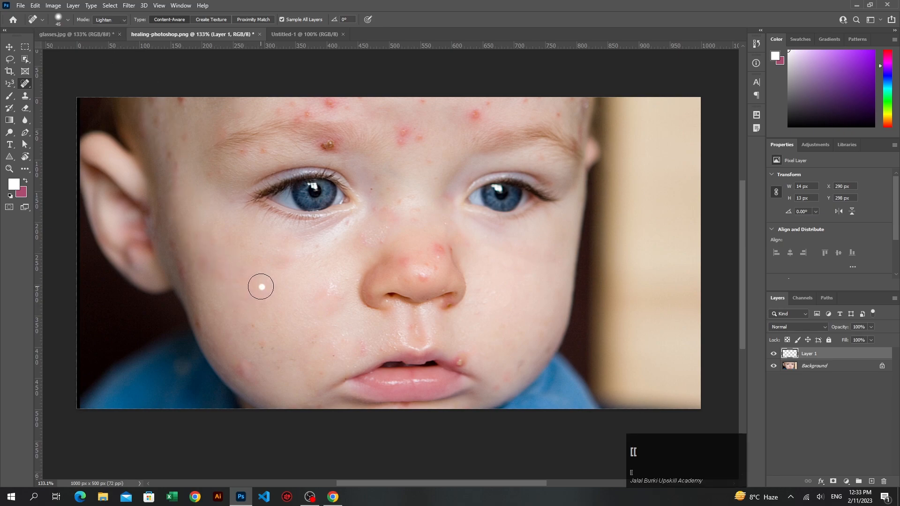
left_click(259, 288)
left_click(264, 289)
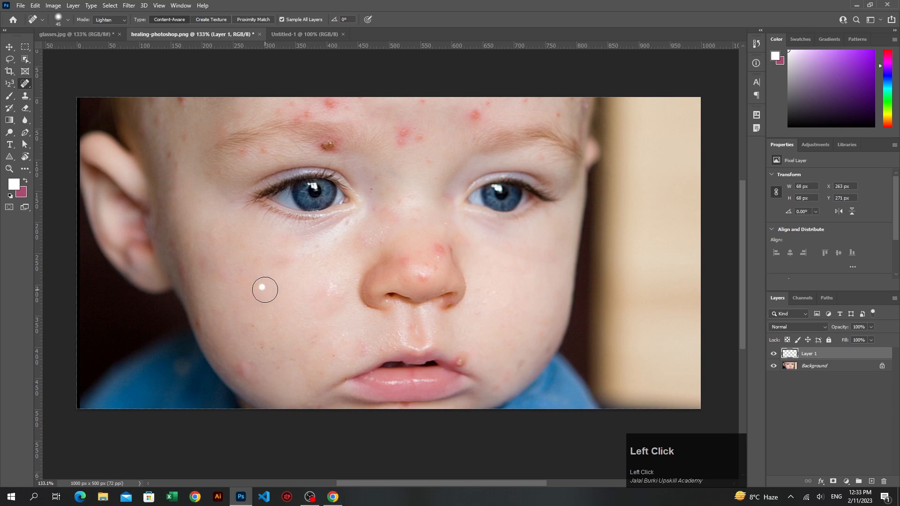
Step: Choose Darken as the healing mode and remove the white dot and the shiny highlight on the image's left cheek
left_click(124, 20)
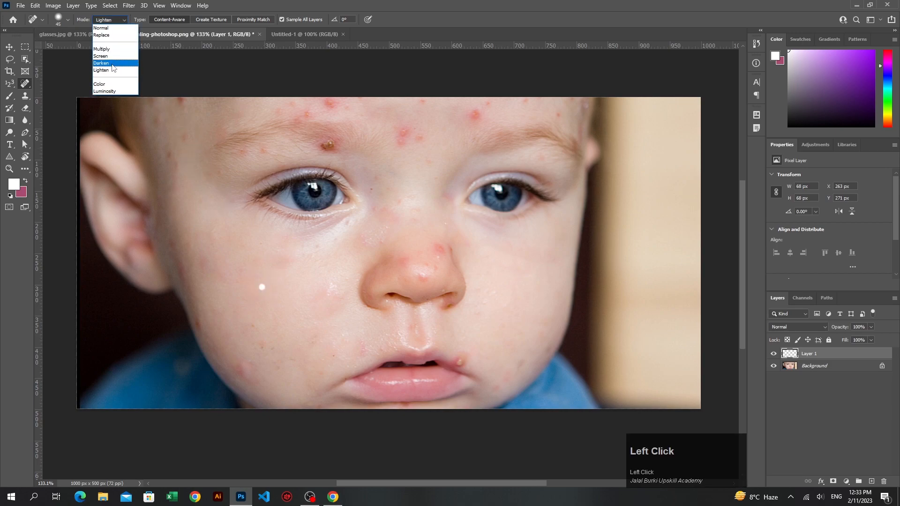
left_click(106, 63)
left_click(262, 286)
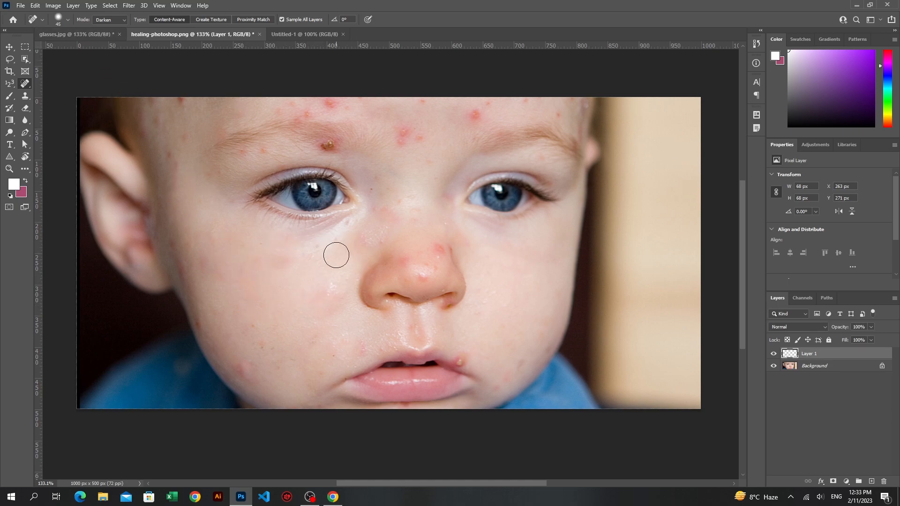
left_click(331, 287)
Step: Set the healing mode to Lighten and heal the red spots between the eyebrows and on the nose
left_click(115, 19)
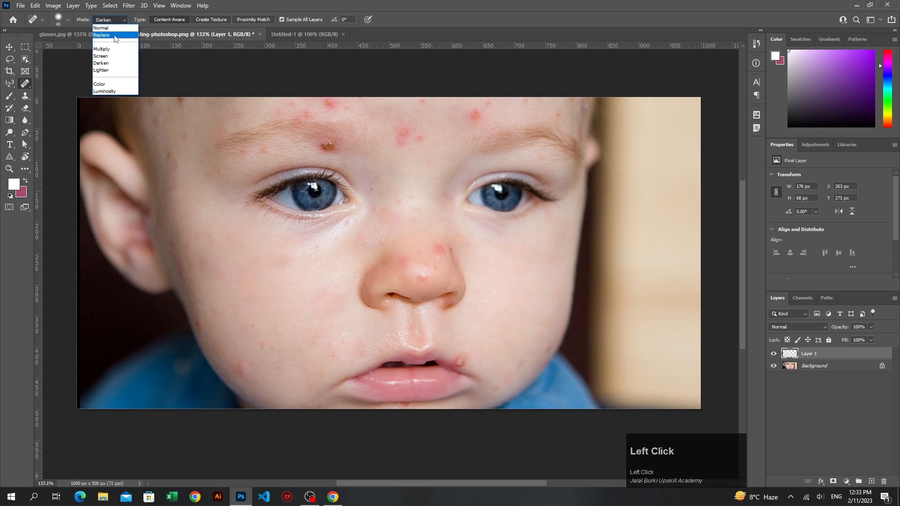
left_click(113, 69)
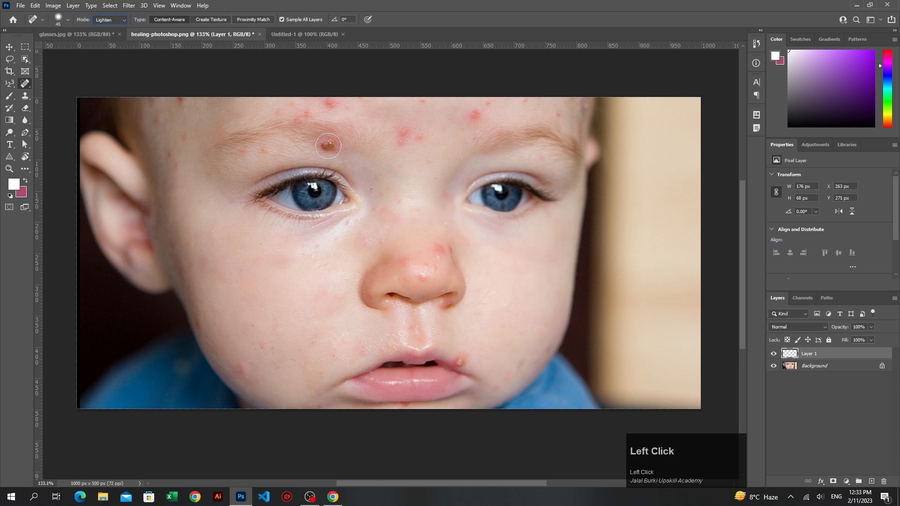
left_click(403, 134)
left_click(428, 162)
left_click(440, 250)
left_click(450, 251)
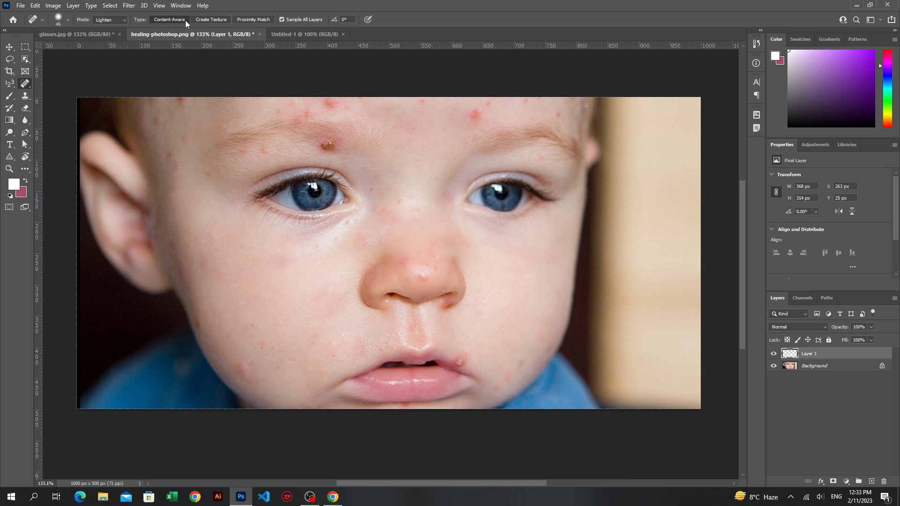
Step: Heal the small spots on the lower part of the image's left cheek in Lighten mode
mouse_move(260, 356)
left_mouse_down()
mouse_move(253, 322)
mouse_move(260, 339)
left_mouse_up()
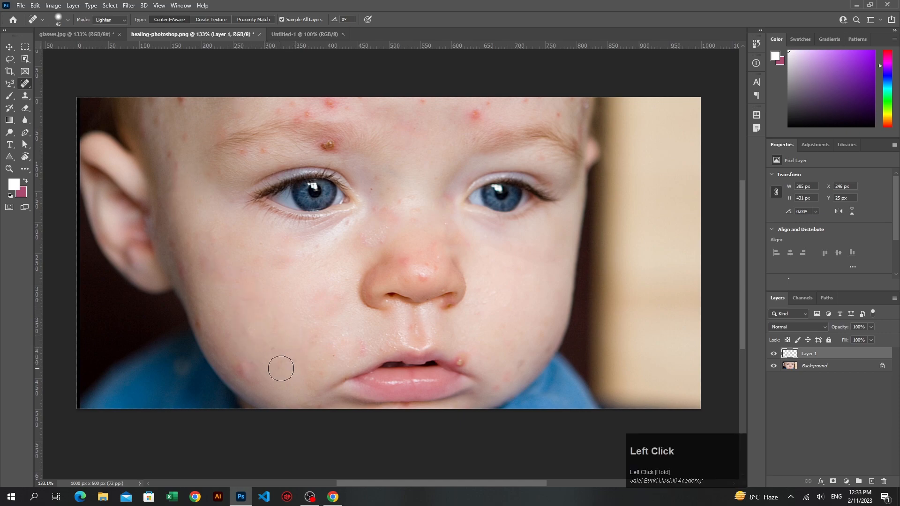
left_click(272, 353)
left_click(277, 370)
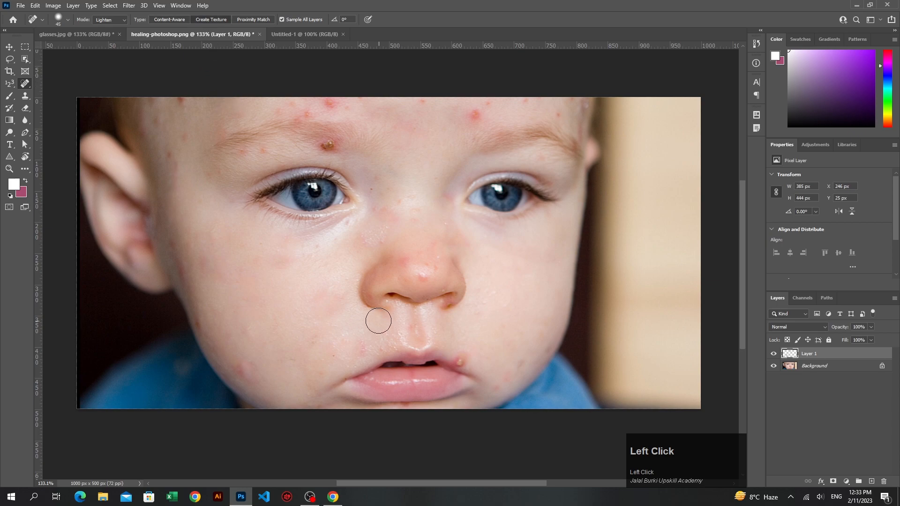
Step: Try Create Texture healing on the small blemish below the eye on the image's left cheek
scroll(378, 321, "up", 3)
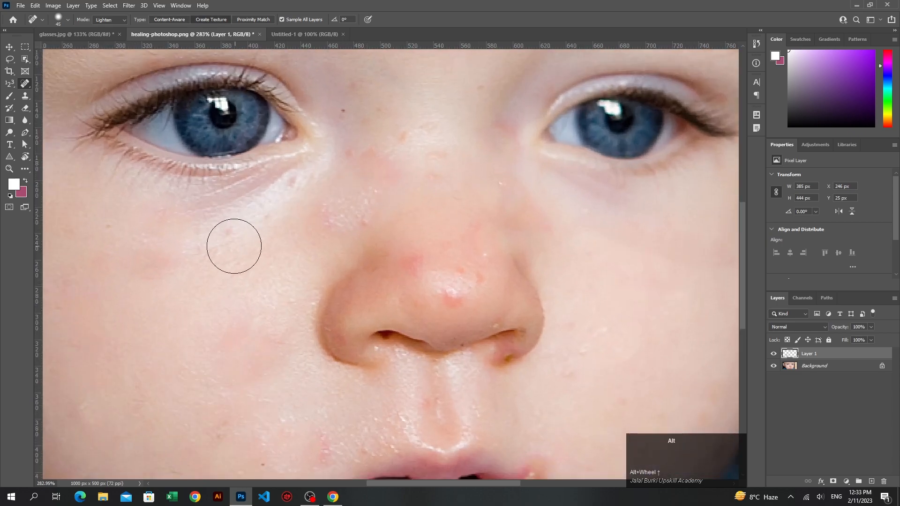
scroll(234, 246, "up", 1)
left_click(229, 235)
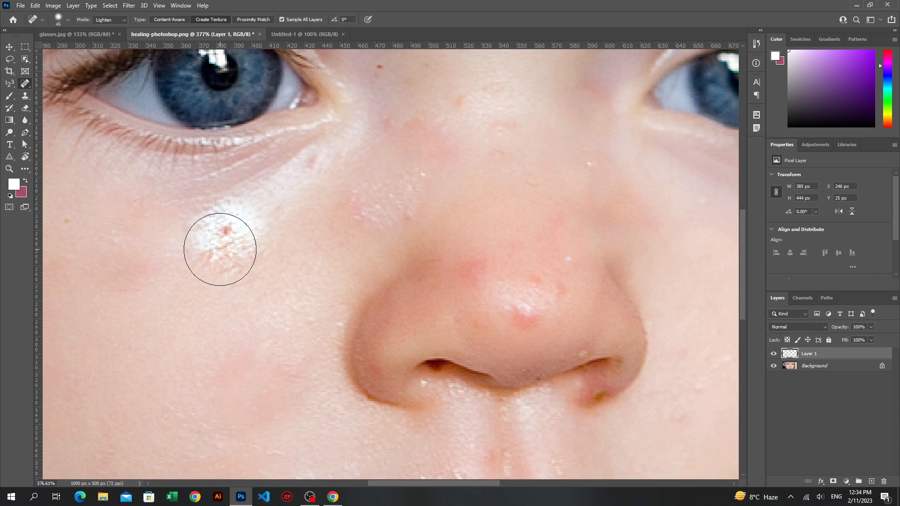
Step: Choose the Proximity Match type, reduce the brush to 30 px and heal a spot near the image's right jawline
left_click(247, 22)
scroll(230, 269, "down", 5)
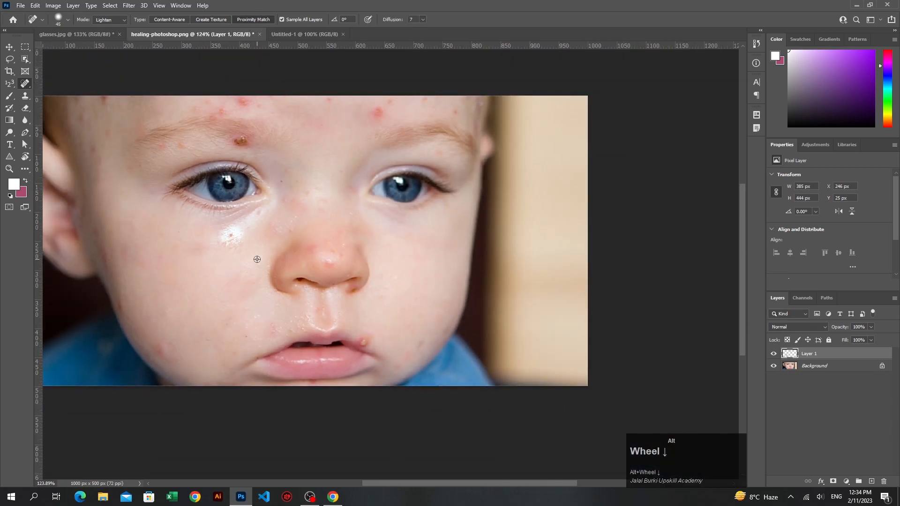
scroll(427, 302, "up", 4)
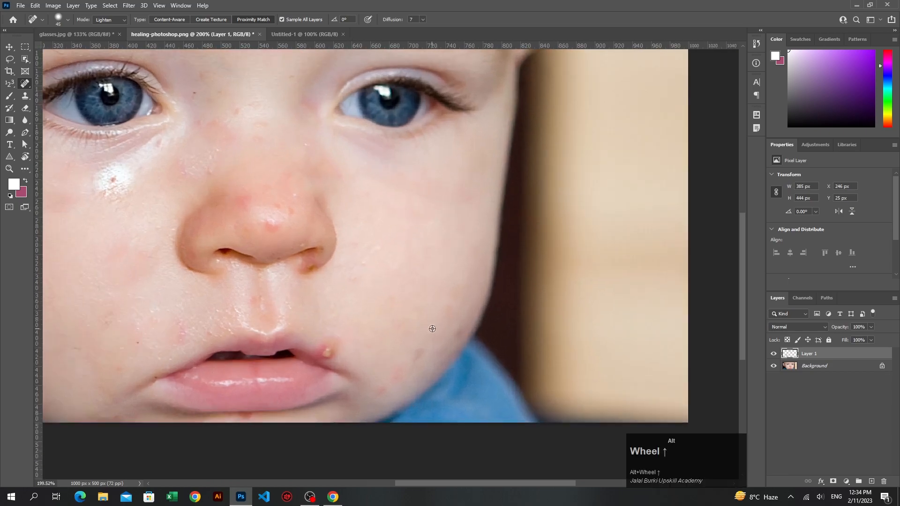
key("bracketleft")
key("bracketleft")
key("bracketleft")
left_click(456, 331)
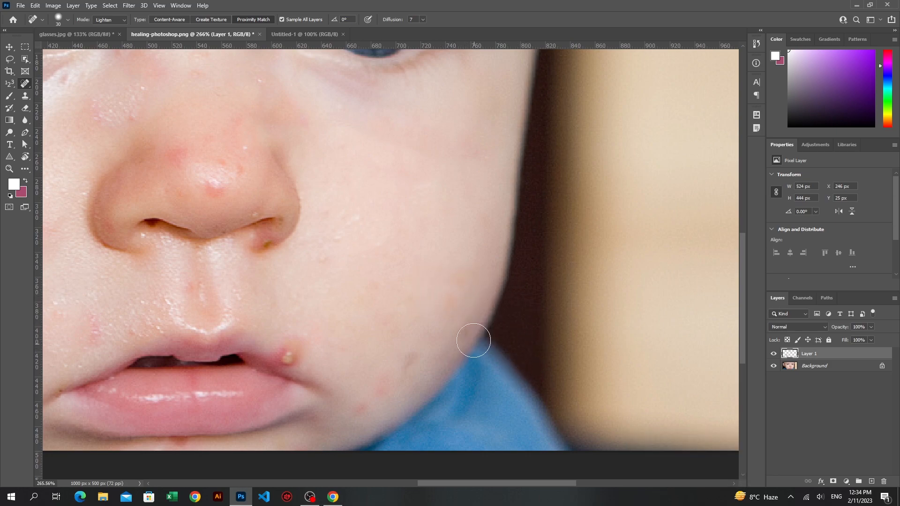
Step: Try to heal the tip of the nose on Layer 1 at 45 px with Sample All Layers off and the Content-Aware type
scroll(458, 301, "down", 1)
scroll(458, 302, "down", 4)
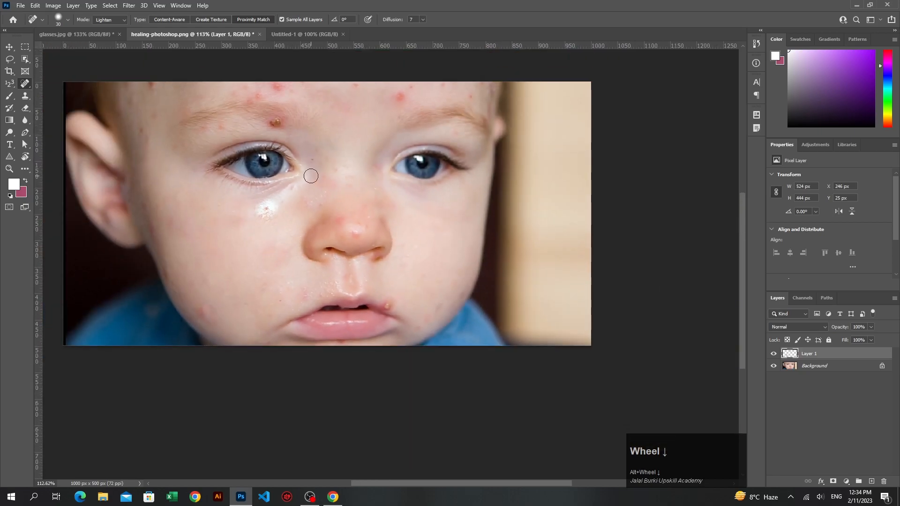
scroll(309, 178, "up", 1)
scroll(310, 245, "left", 1)
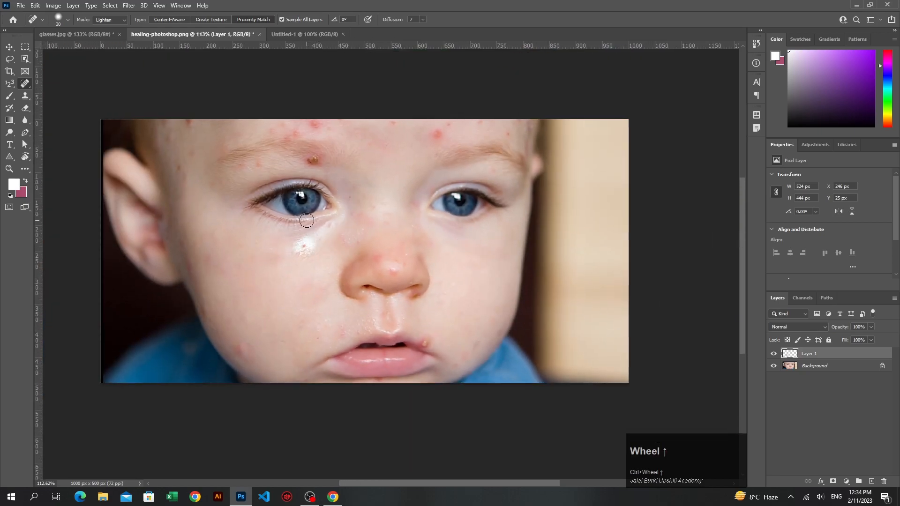
scroll(306, 228, "up", 2)
scroll(328, 183, "down", 1)
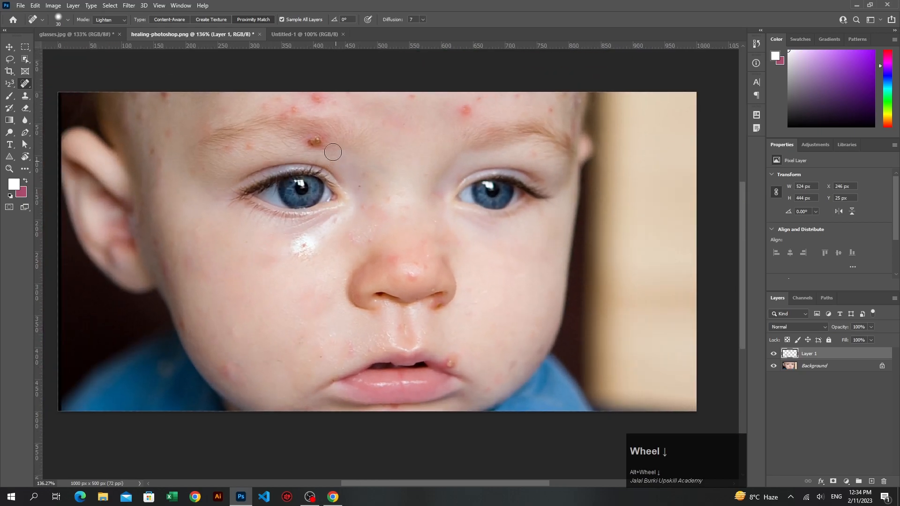
left_click(296, 19)
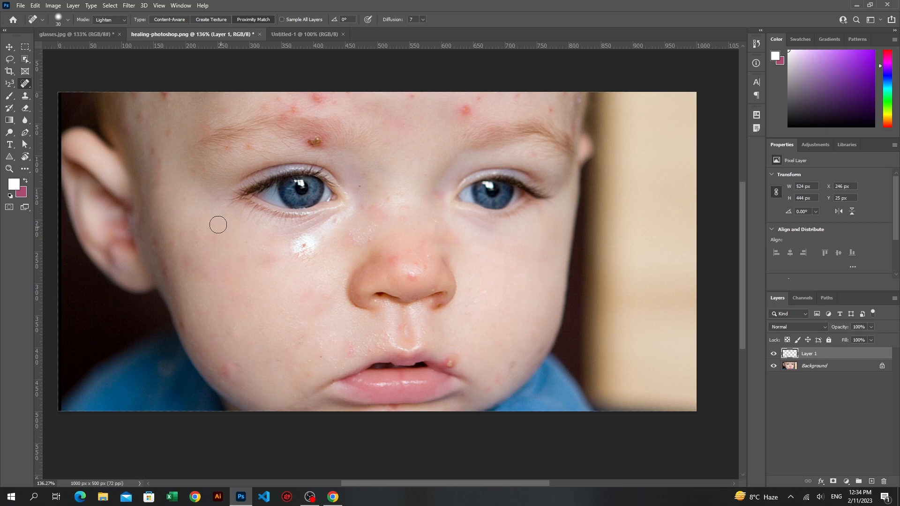
left_click(170, 20)
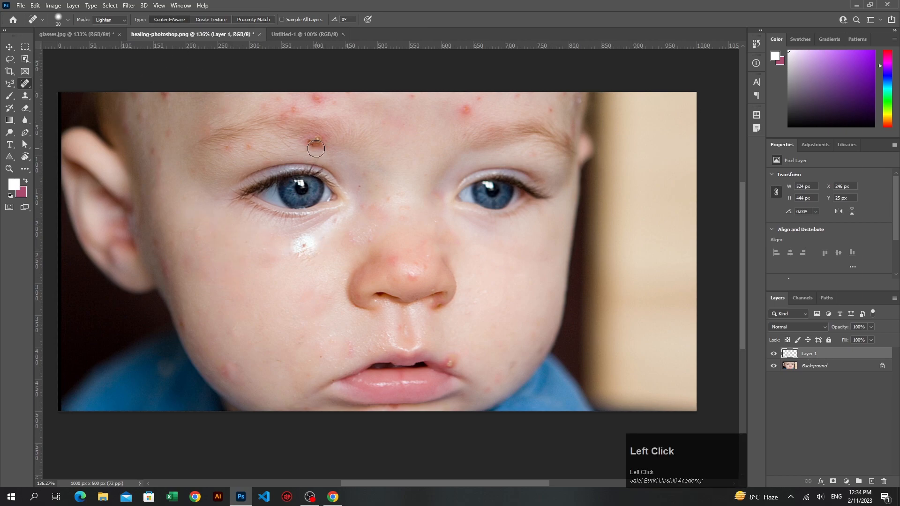
key("bracketright")
key("bracketright")
left_click_drag(406, 276, 420, 274)
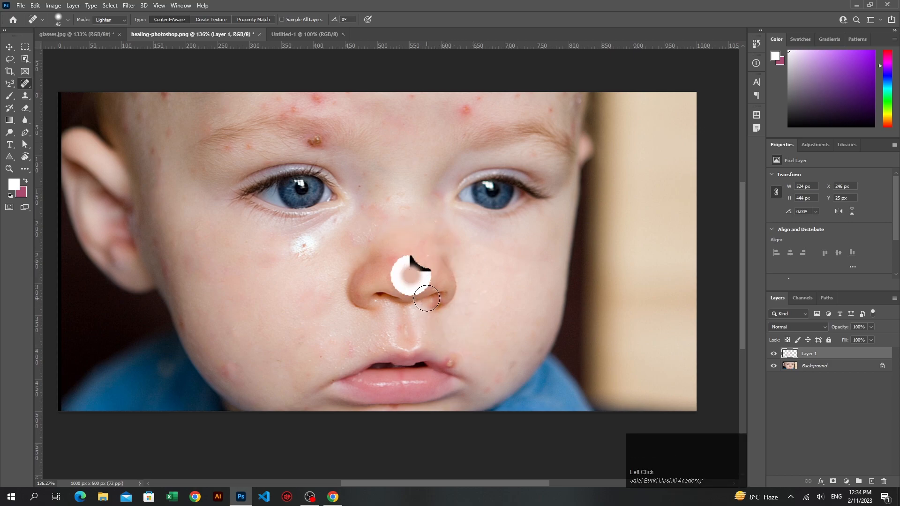
key("ctrl+z")
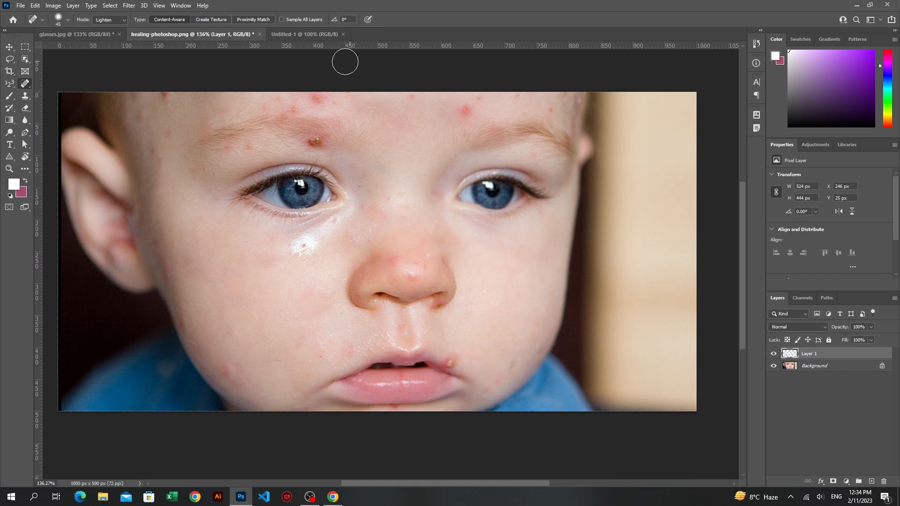
Step: Re-enable Sample All Layers and switch to the Healing Brush tool
left_click(308, 20)
left_click(29, 85)
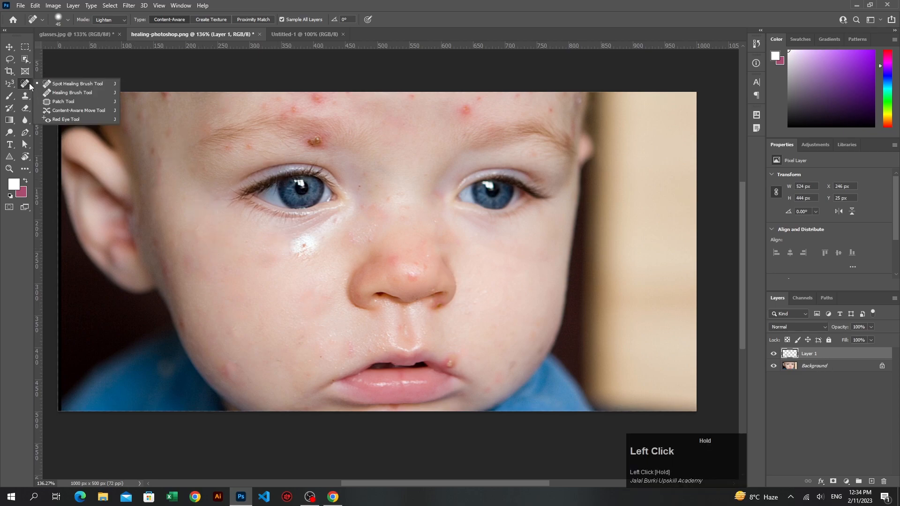
left_click(73, 94)
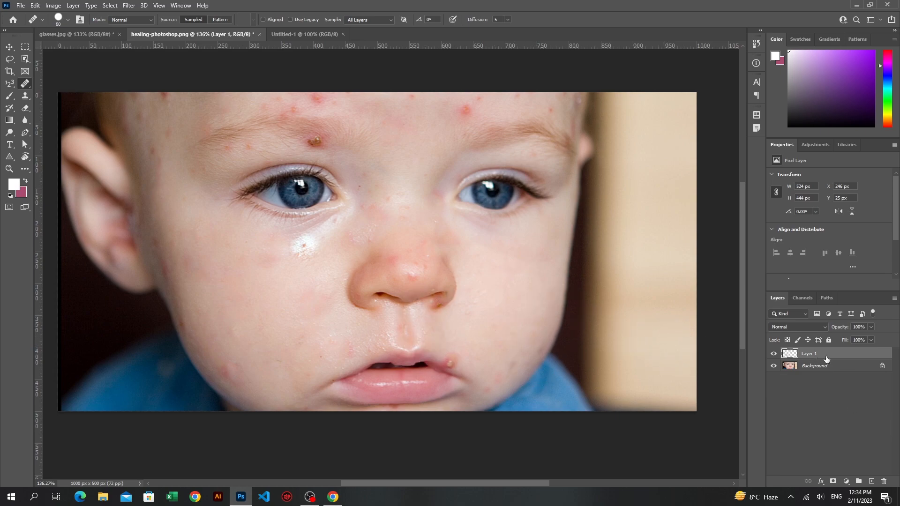
Step: Delete Layer 1 so that only the background layer remains
left_click(844, 355)
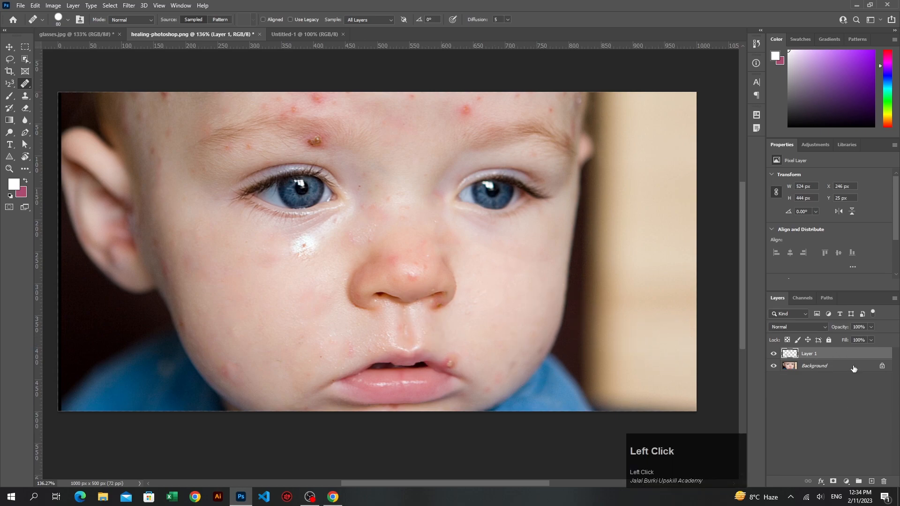
left_click(883, 481)
left_click(404, 184)
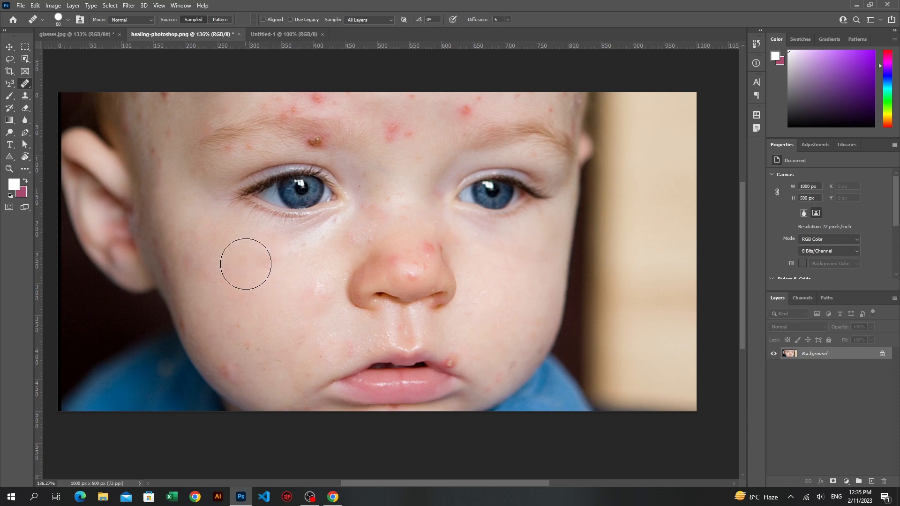
Step: Sample the clean skin between the eyes and heal the red spots between the eyebrows with the 80 px Healing Brush
key("alt")
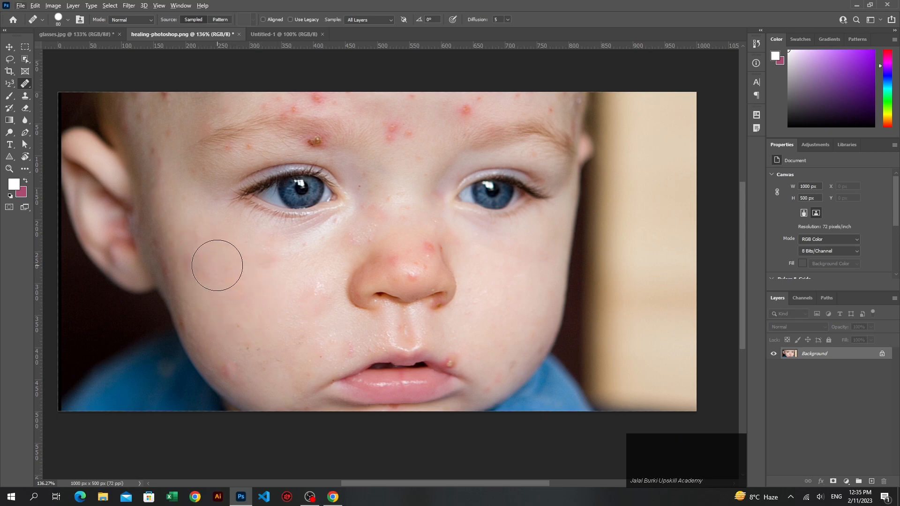
key("alt")
left_click(404, 172, "alt")
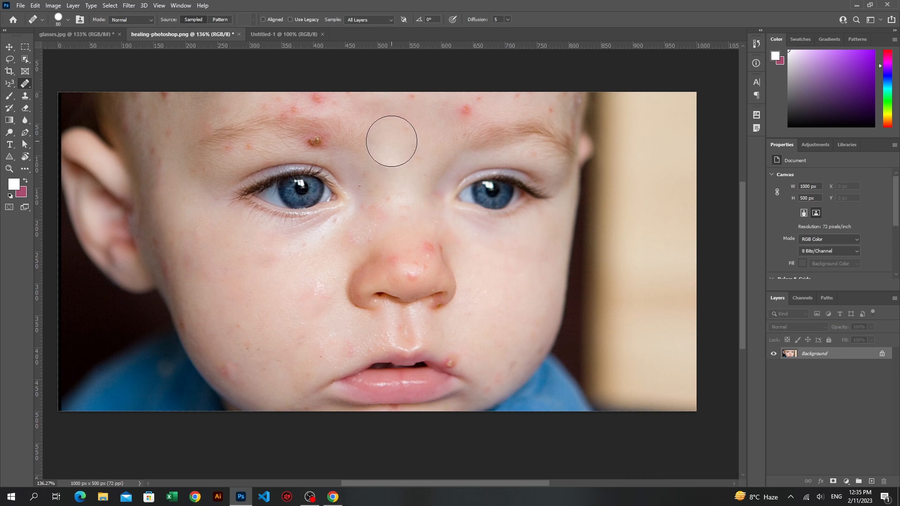
left_click(416, 225)
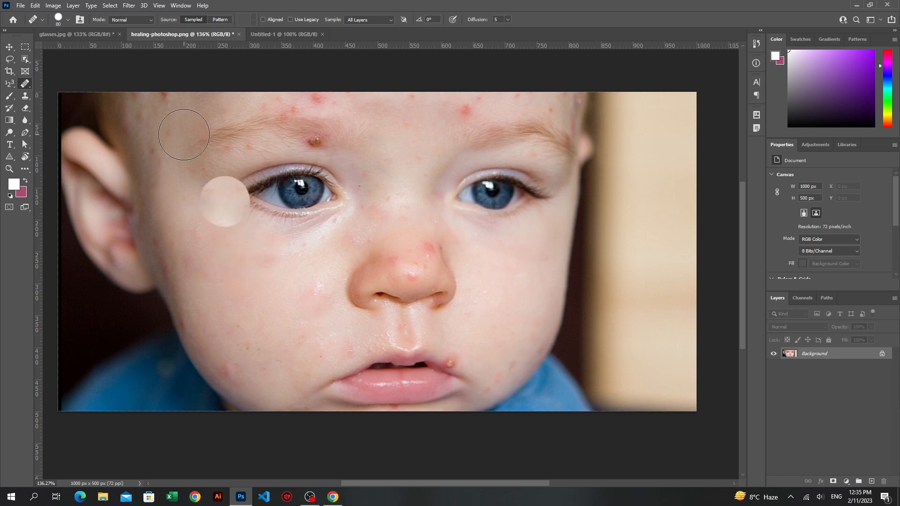
Step: Examine the Healing Brush's blending modes and pattern source presets, keeping Normal mode and the Sampled source
left_click(148, 20)
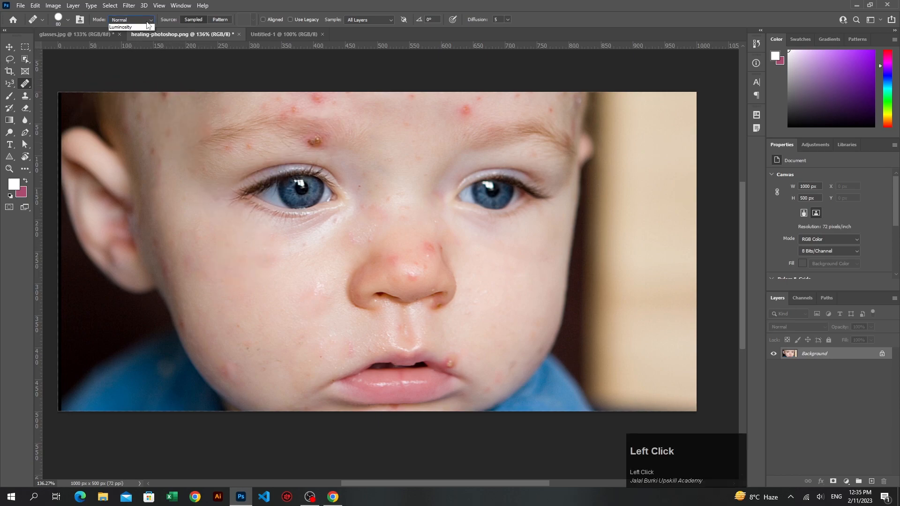
left_click(150, 21)
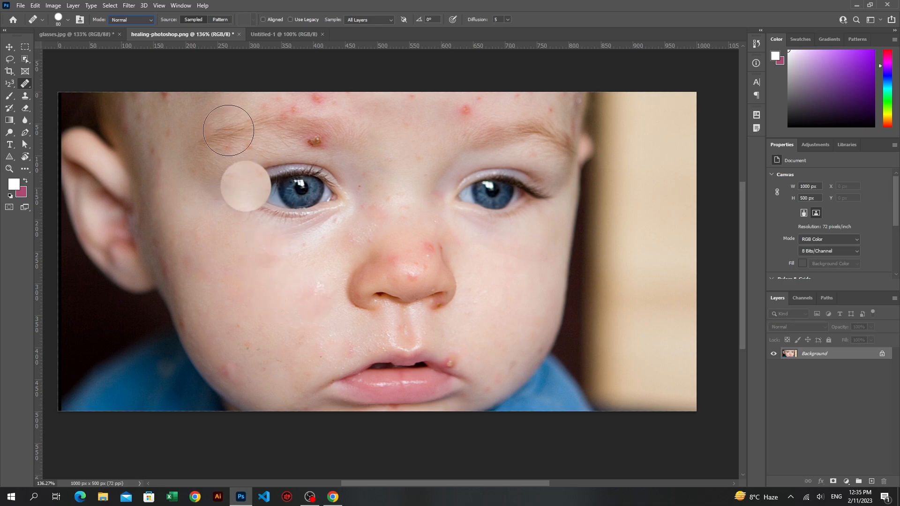
left_click(221, 20)
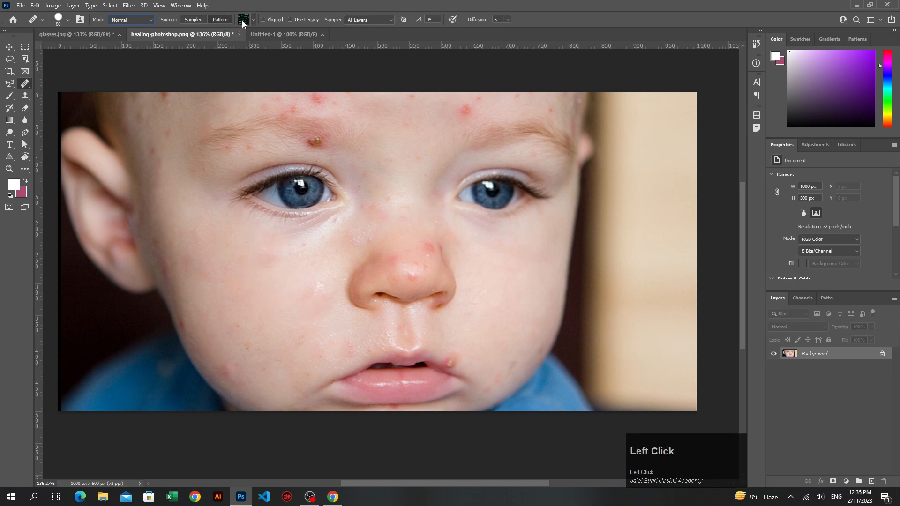
left_click(253, 20)
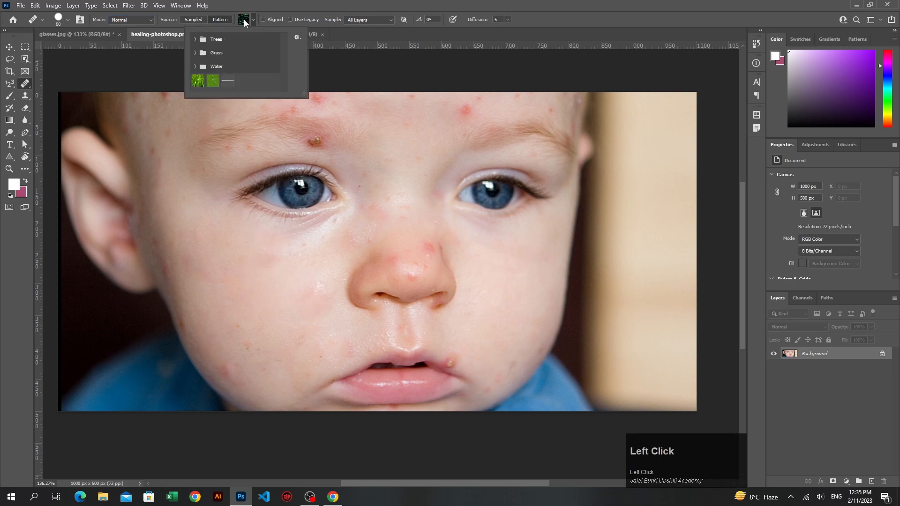
left_click(251, 19)
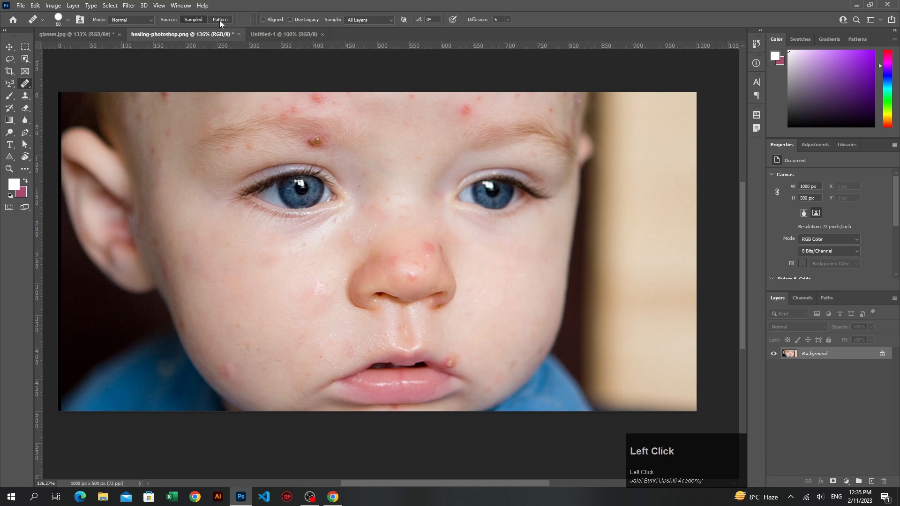
Step: Turn on Aligned, sample the tip of the nose and paint a copy of the nose onto the image's left cheek
left_click(274, 20)
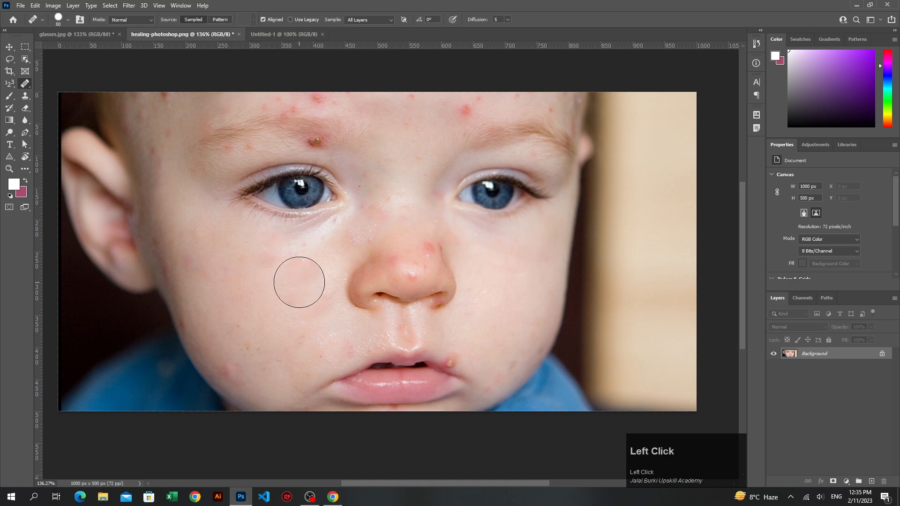
key("alt")
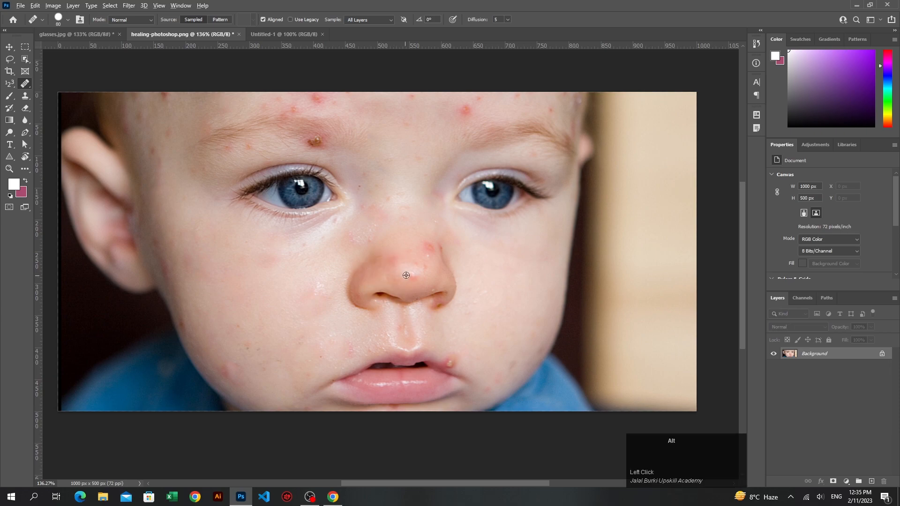
left_click(412, 275, "alt")
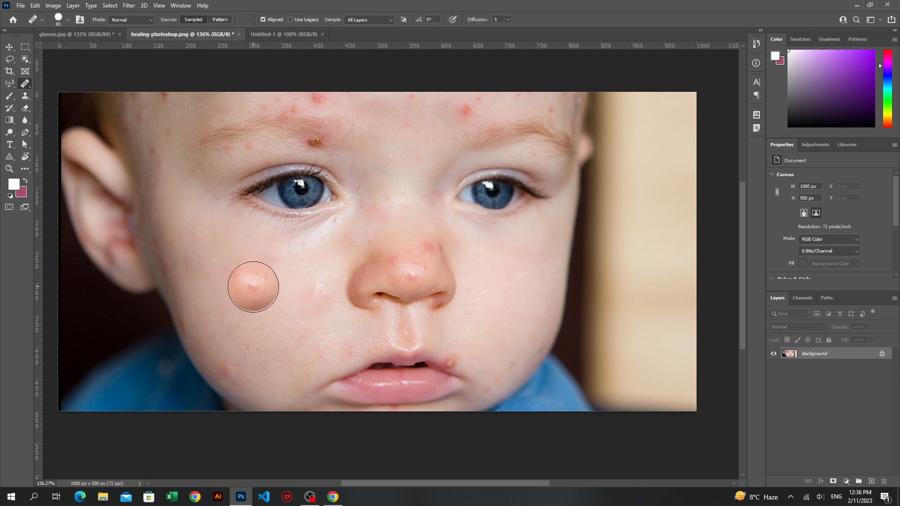
mouse_move(259, 286)
left_mouse_down()
mouse_move(261, 347)
mouse_move(253, 278)
mouse_move(290, 301)
mouse_move(291, 320)
mouse_move(211, 307)
left_mouse_up()
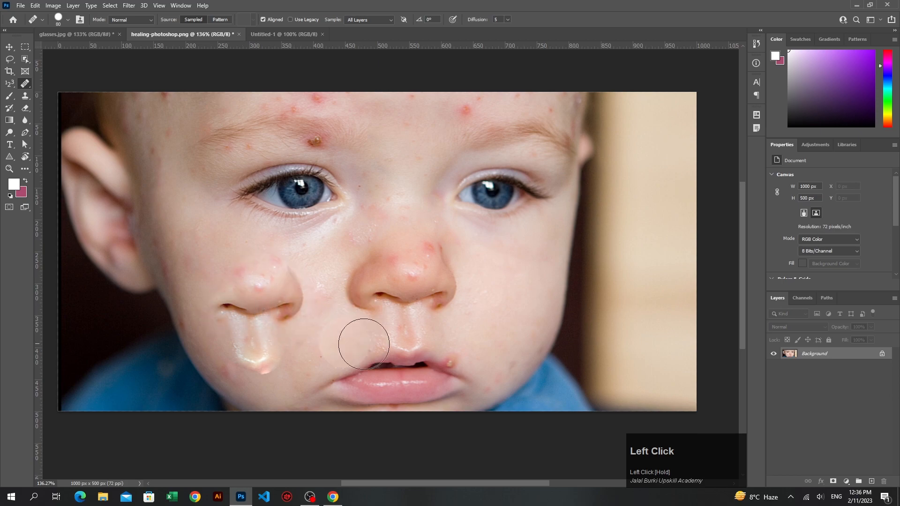
Step: Undo the nose copy on the cheek and turn off Aligned, keeping All Layers as the Healing Brush's sample setting
key("ctrl+z")
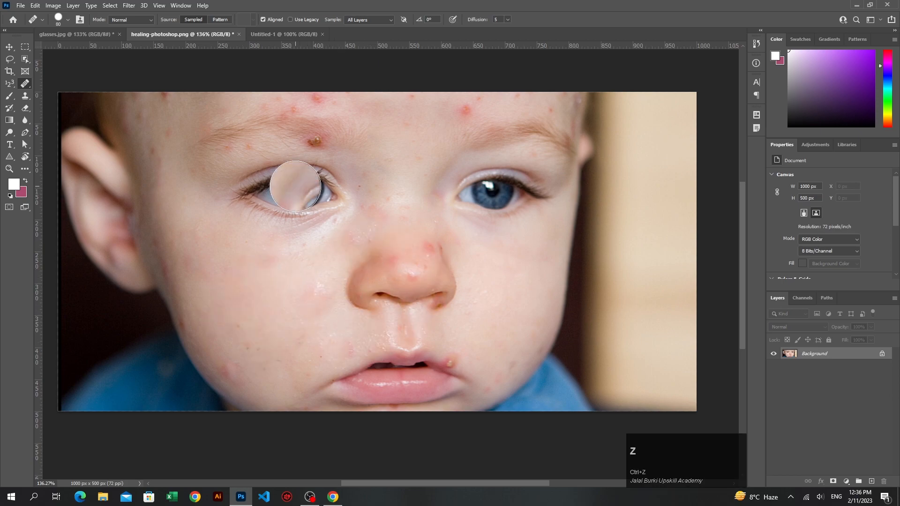
left_click(269, 21)
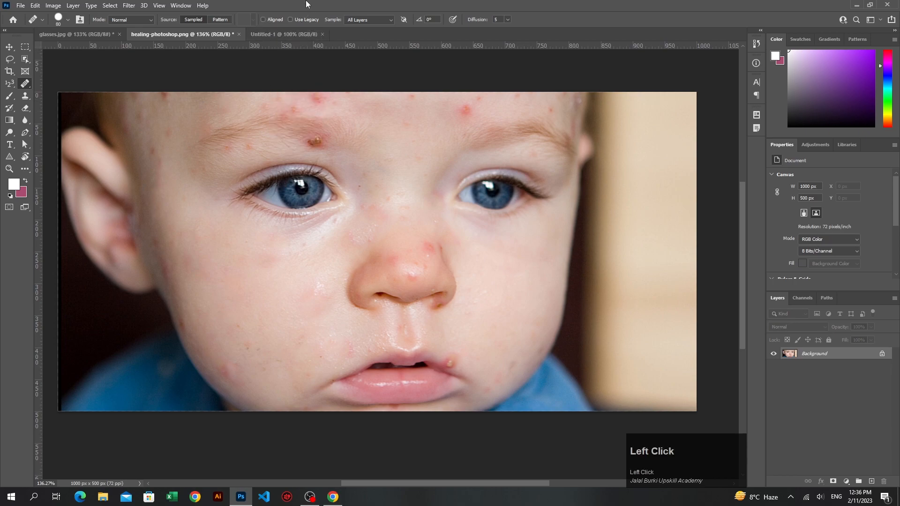
left_click(304, 20)
left_click_drag(287, 269, 281, 311)
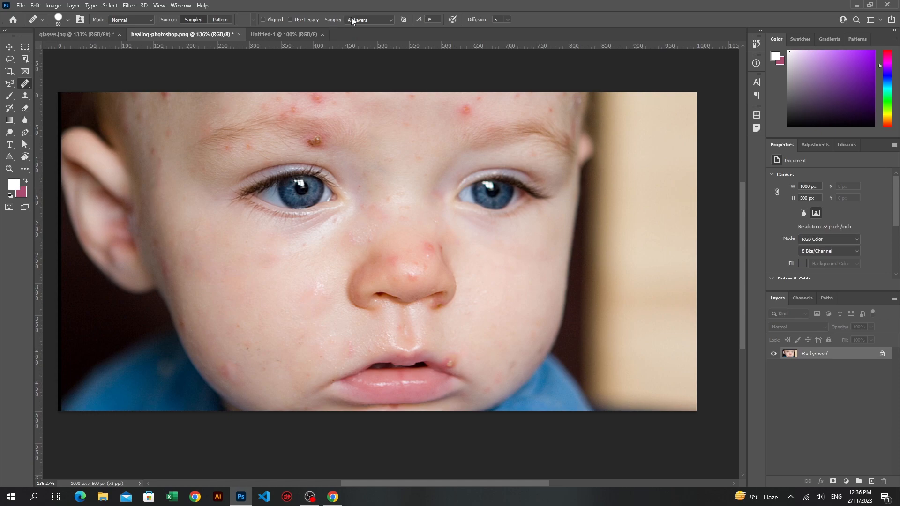
left_click(374, 19)
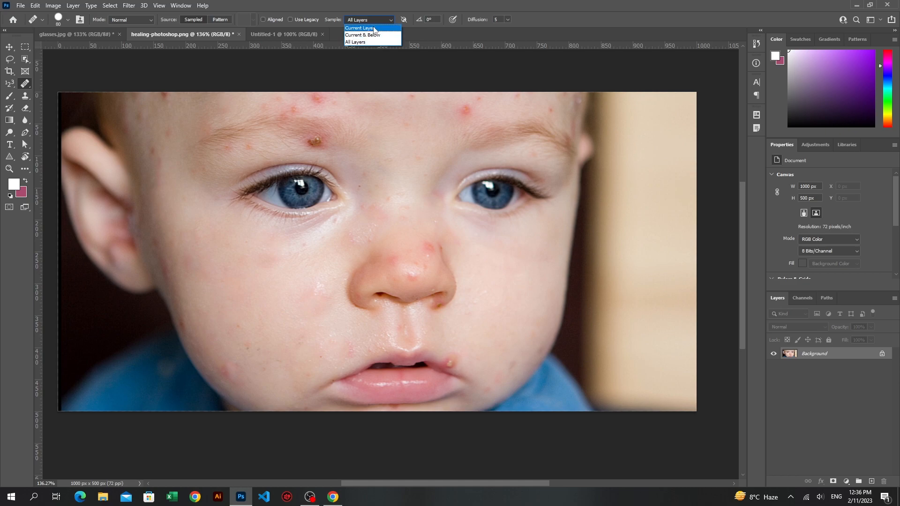
left_click(371, 43)
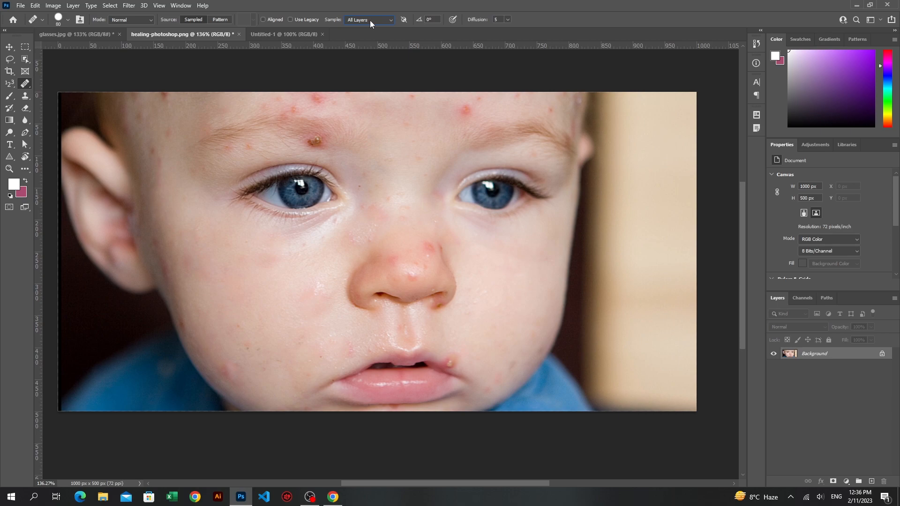
Step: Outline the eye on the image's left with the Patch tool and replace it with skin from the cheek below
left_click(33, 82)
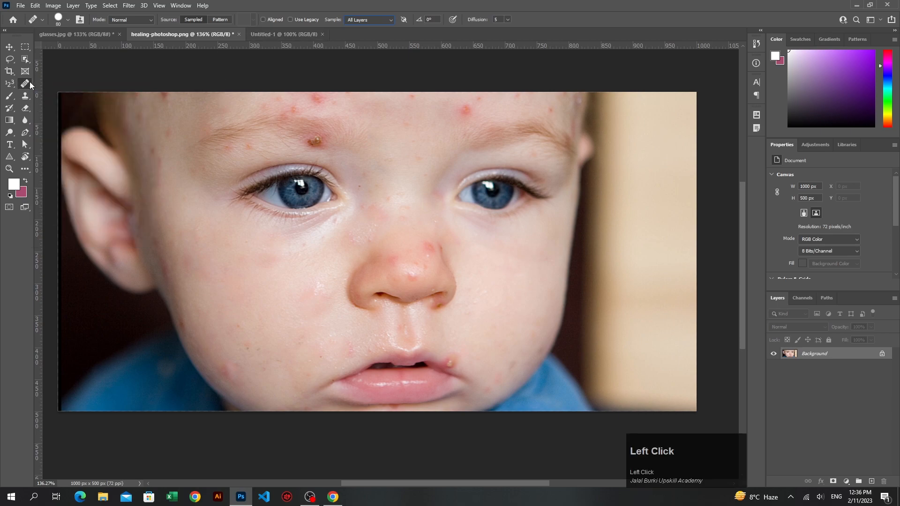
left_click(66, 101)
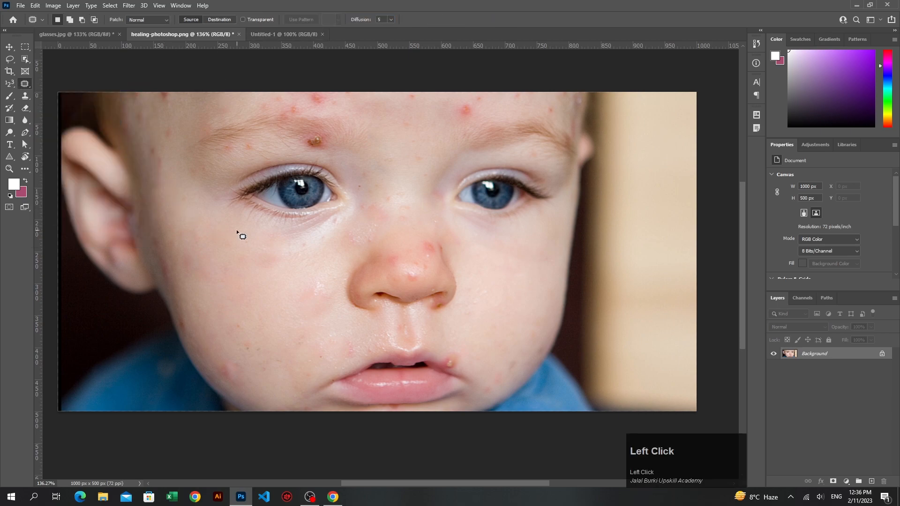
mouse_move(333, 227)
left_mouse_down()
mouse_move(253, 234)
mouse_move(215, 194)
left_mouse_up()
left_click_drag(337, 214, 327, 233)
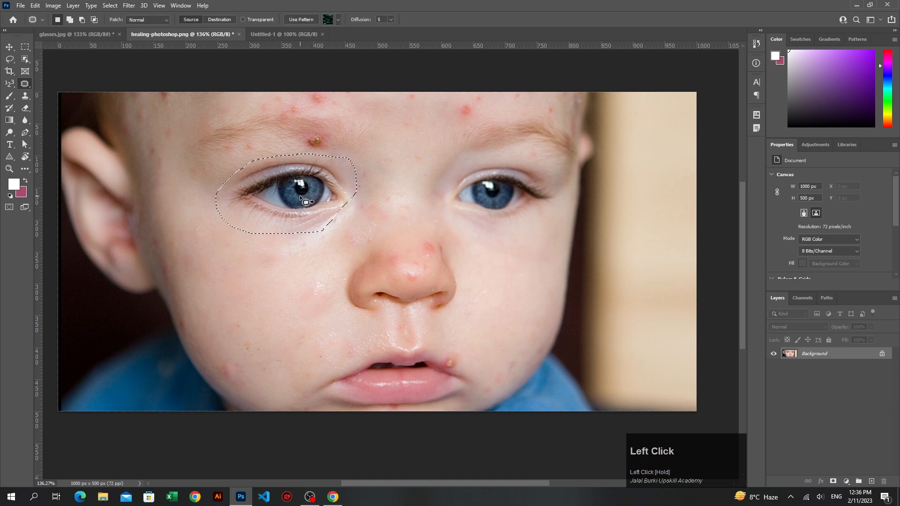
left_click_drag(300, 202, 281, 302)
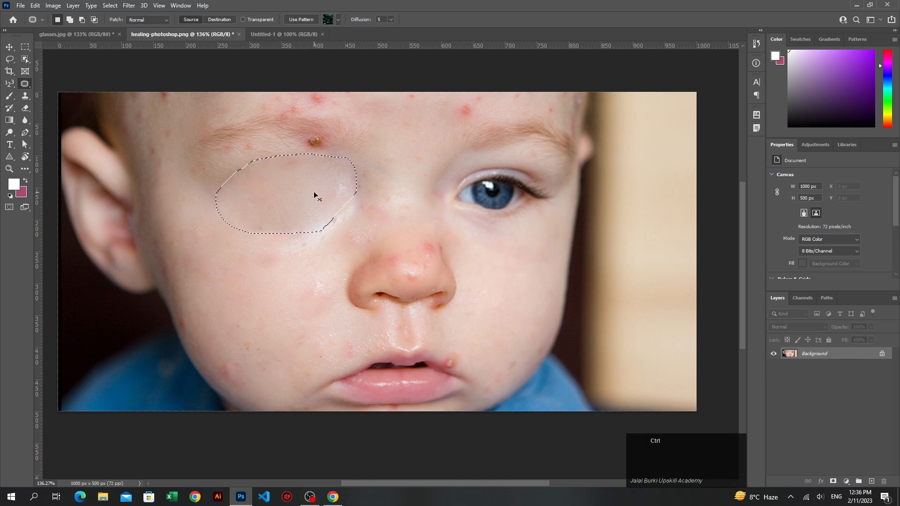
Step: Undo the eye patch and clear the selection around the eye
key("ctrl+z")
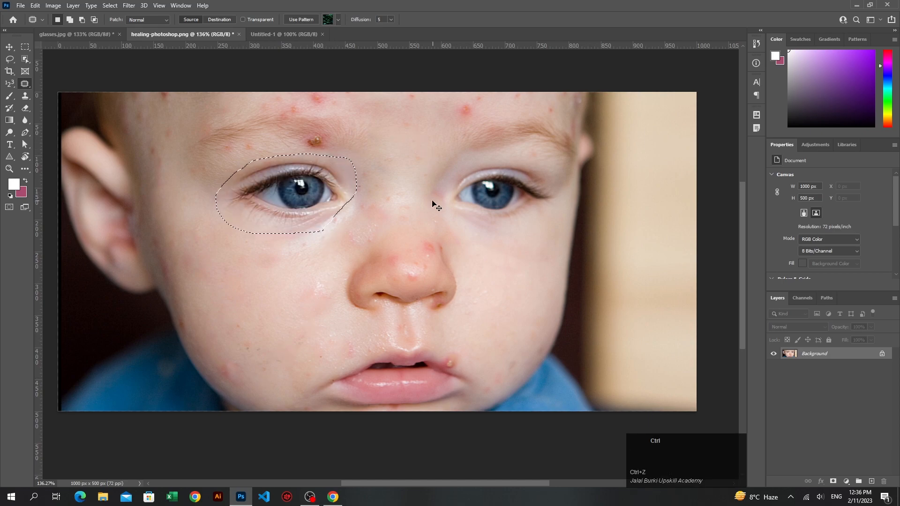
key("ctrl+f")
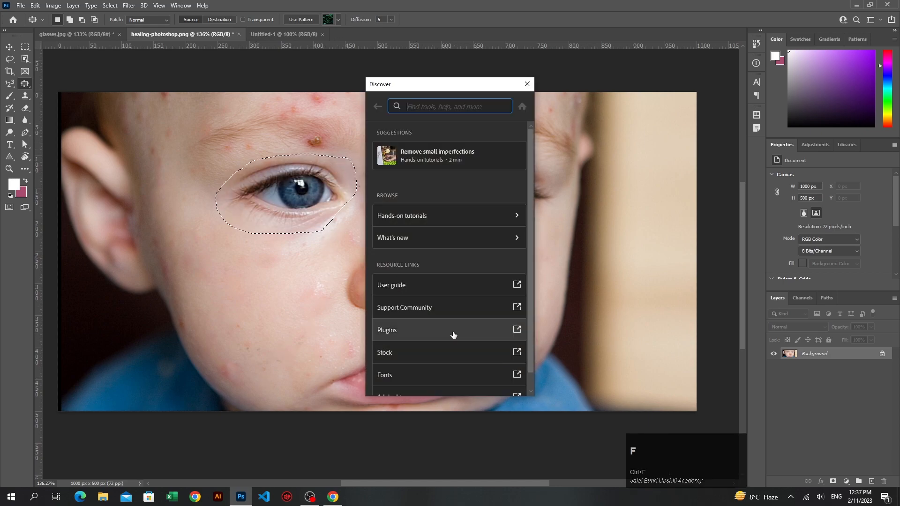
left_click(527, 84)
key("ctrl+d")
Step: Patch the red spot above the image's right eyebrow and the blemish at the mouth corner with nearby clean skin
mouse_move(469, 108)
left_mouse_down()
mouse_move(477, 113)
mouse_move(453, 115)
mouse_move(475, 116)
mouse_move(429, 121)
left_mouse_up()
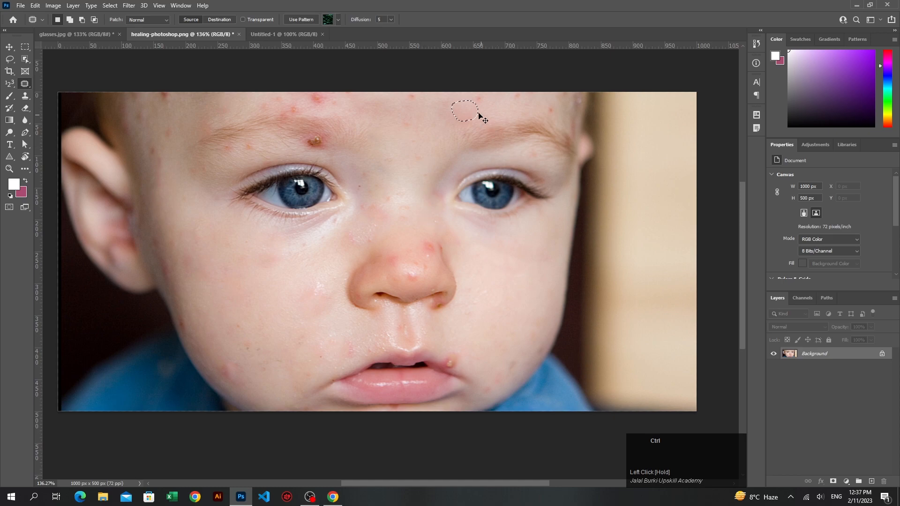
key("ctrl+d")
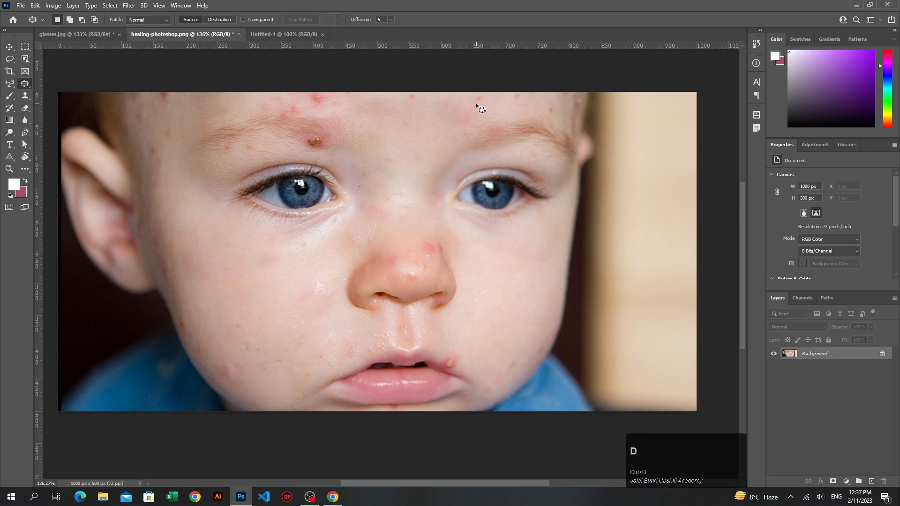
mouse_move(459, 357)
left_mouse_down()
mouse_move(449, 370)
mouse_move(443, 364)
mouse_move(462, 363)
left_mouse_up()
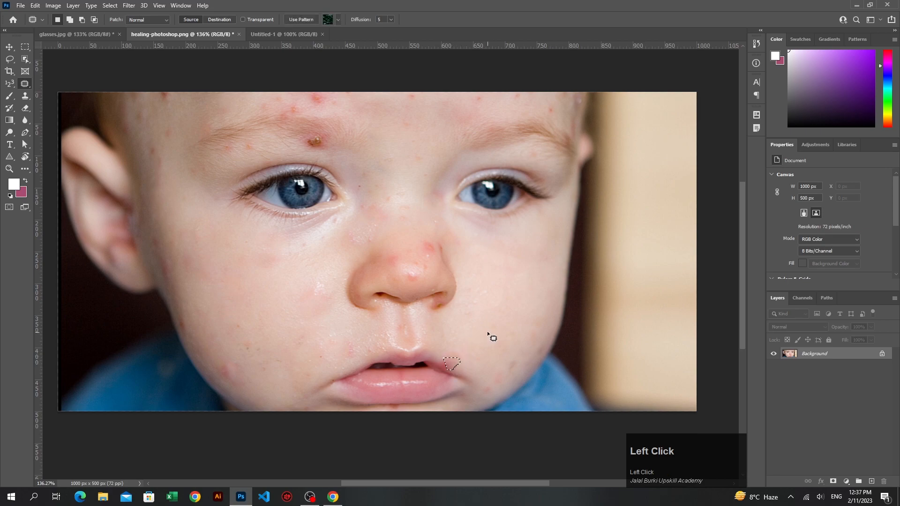
key("ctrl")
key("ctrl+d")
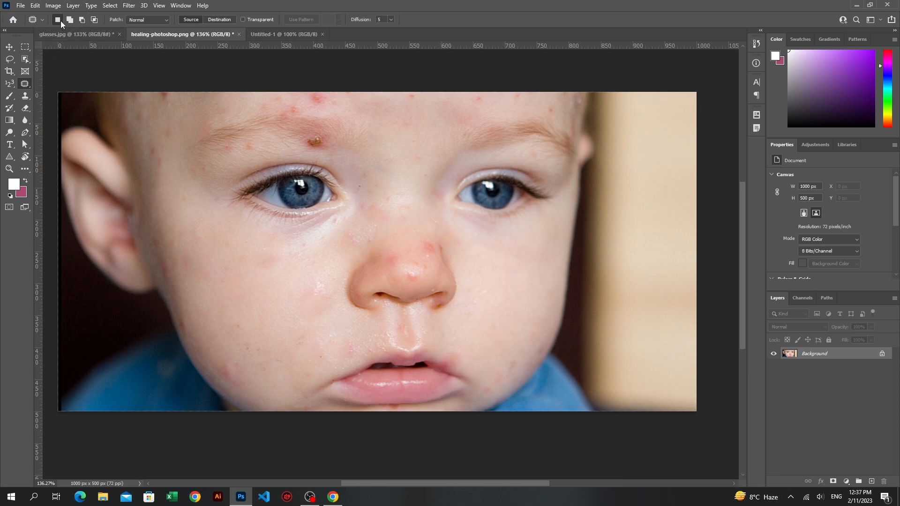
Step: Try the Patch tool's add, subtract and intersect selection modes on the cheek, then deselect and keep the Normal patch mode
mouse_move(255, 269)
left_mouse_down()
mouse_move(269, 240)
mouse_move(253, 270)
left_mouse_up()
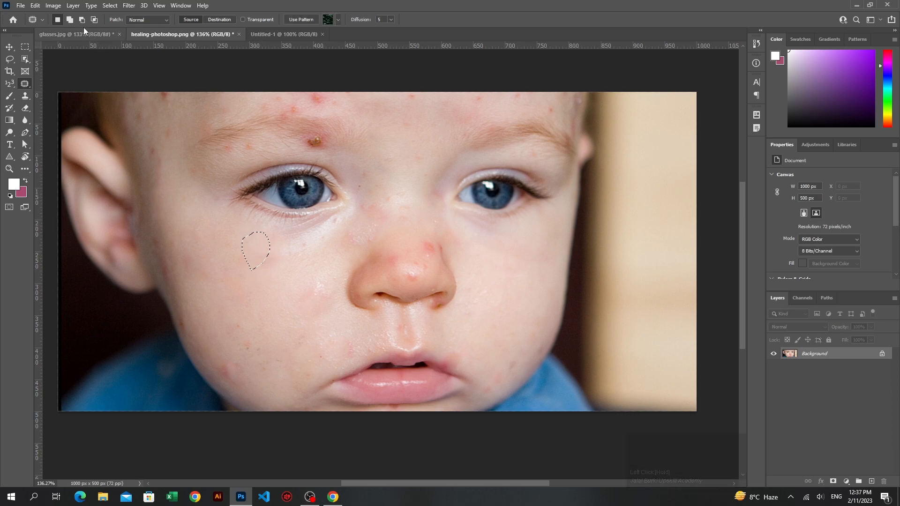
mouse_move(275, 248)
left_mouse_down()
mouse_move(249, 263)
mouse_move(266, 278)
mouse_move(278, 249)
left_mouse_up()
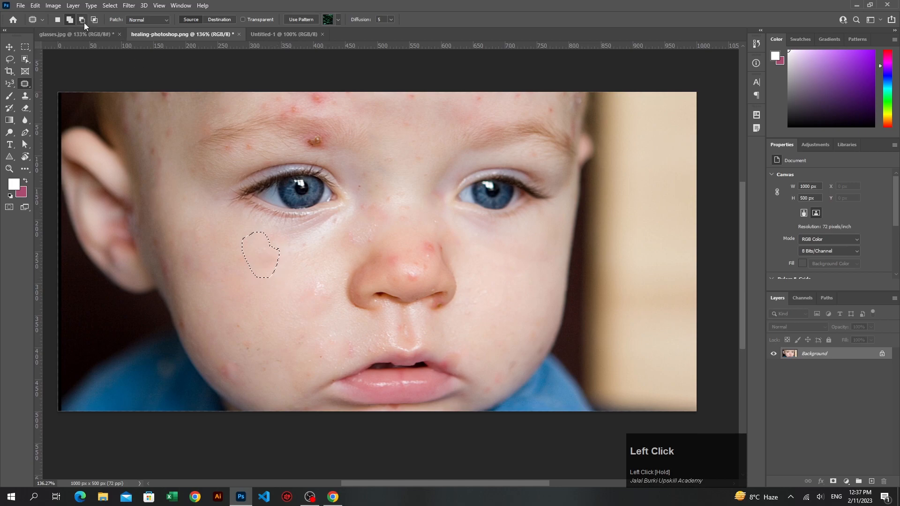
mouse_move(246, 283)
left_mouse_down()
mouse_move(274, 250)
mouse_move(296, 254)
mouse_move(266, 287)
mouse_move(239, 284)
mouse_move(280, 257)
left_mouse_up()
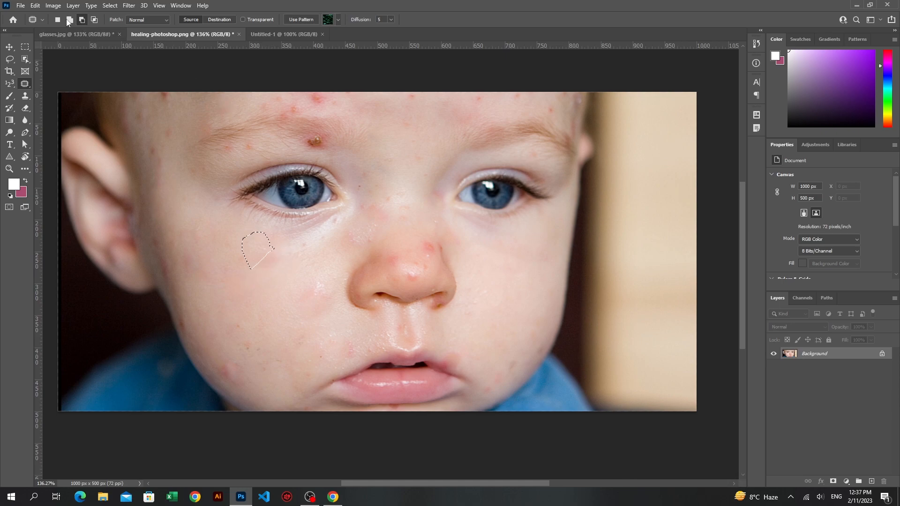
left_click(93, 19)
mouse_move(237, 300)
left_mouse_down()
mouse_move(239, 244)
mouse_move(261, 258)
mouse_move(264, 283)
mouse_move(236, 297)
left_mouse_up()
key("ctrl+d")
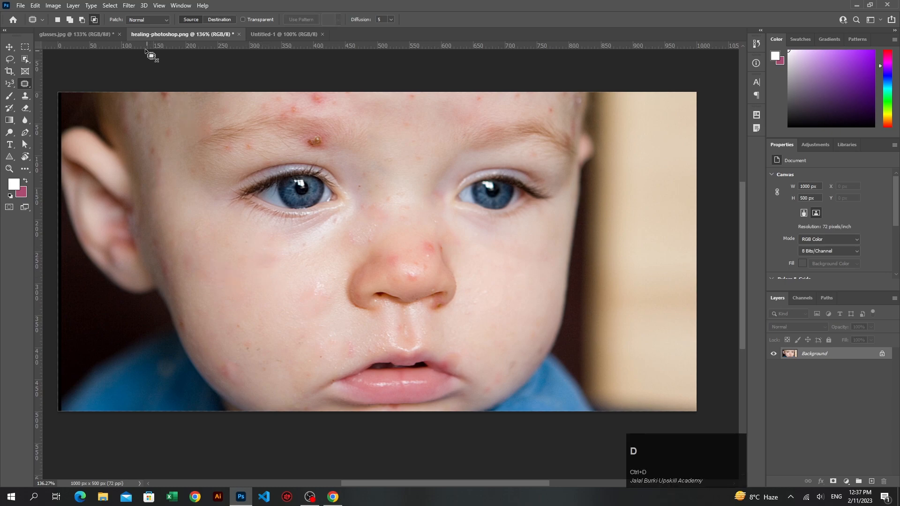
left_click(152, 19)
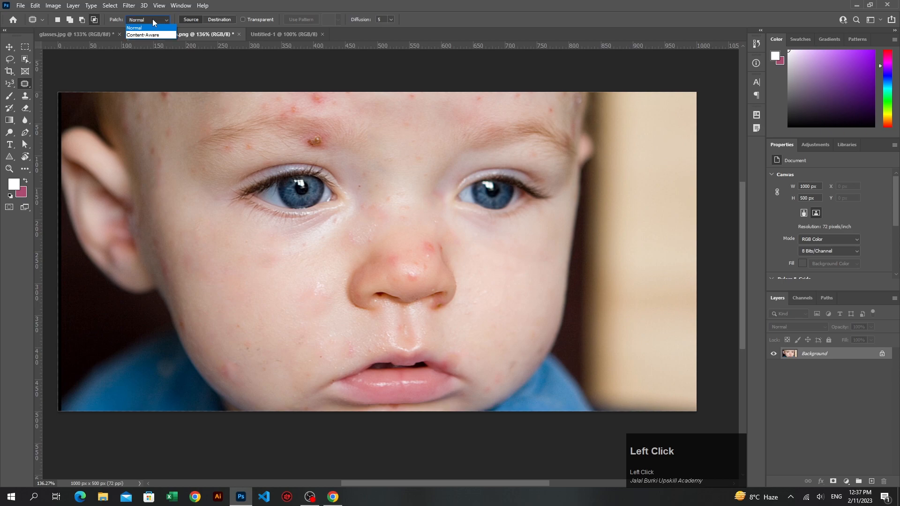
left_click(160, 20)
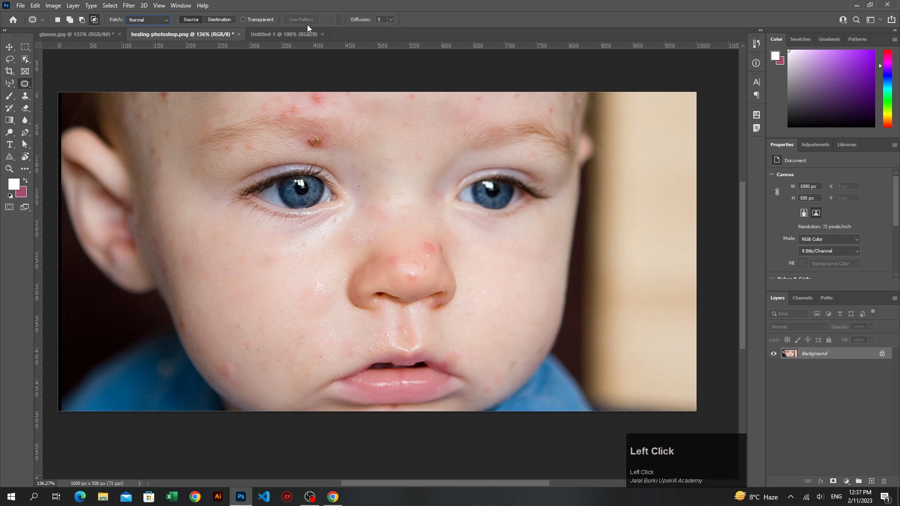
Step: Move the red spot from the nose onto the image's right cheek with the Content-Aware Move tool and deselect it
left_click(27, 84)
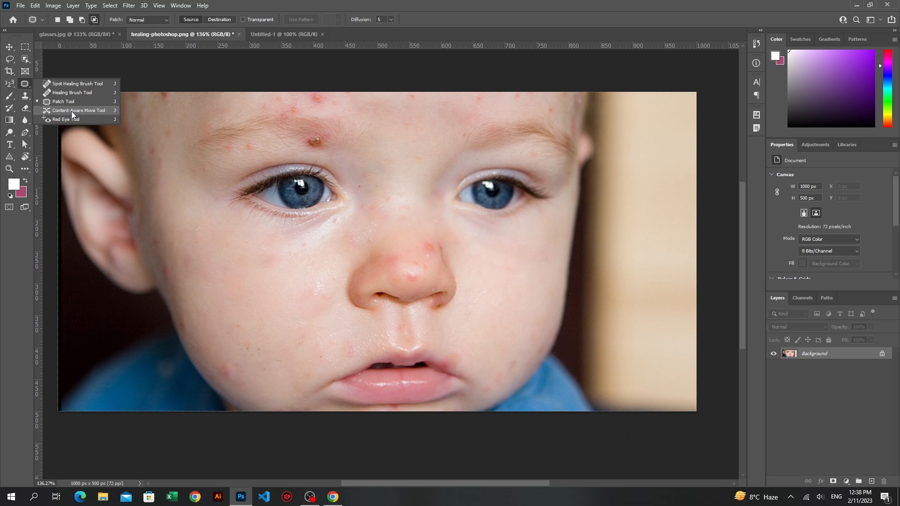
left_click(71, 111)
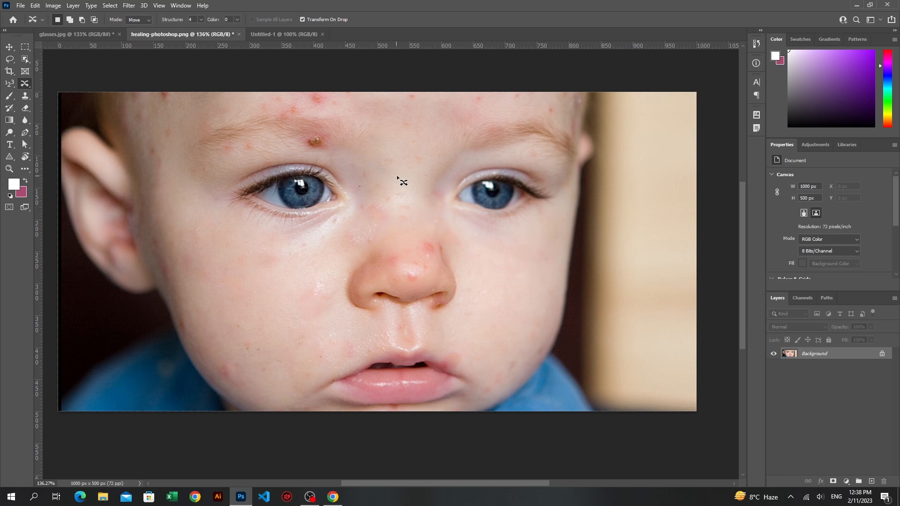
mouse_move(424, 239)
left_mouse_down()
mouse_move(438, 237)
mouse_move(416, 252)
mouse_move(438, 238)
mouse_move(427, 254)
left_mouse_up()
left_click_drag(427, 245, 527, 297)
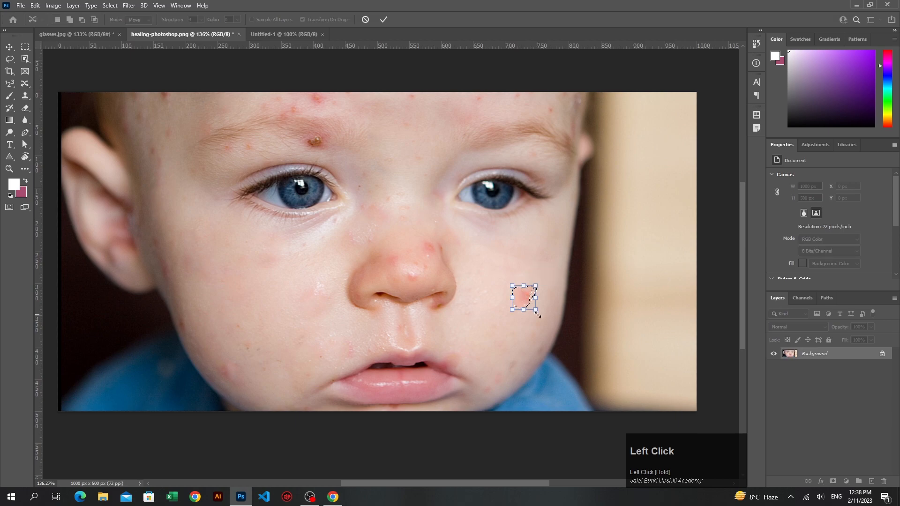
left_click(383, 20)
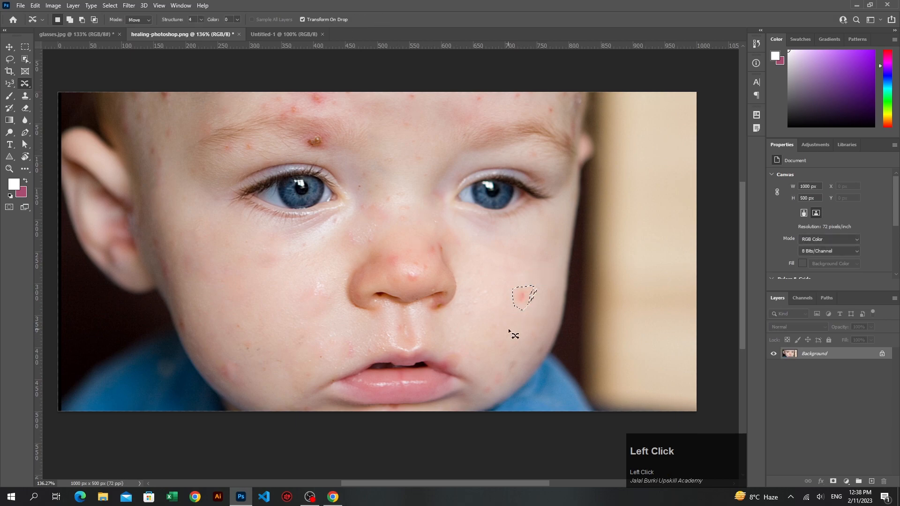
key("ctrl+d")
key("ctrl")
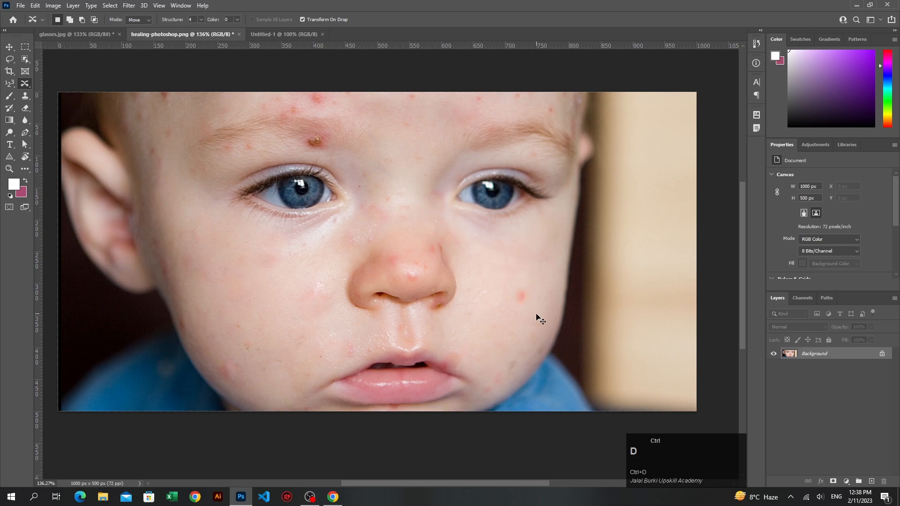
Step: Undo the move of the nose's red spot and its selection
key("ctrl+z")
key("ctrl+z")
key("ctrl+z")
key("ctrl+z")
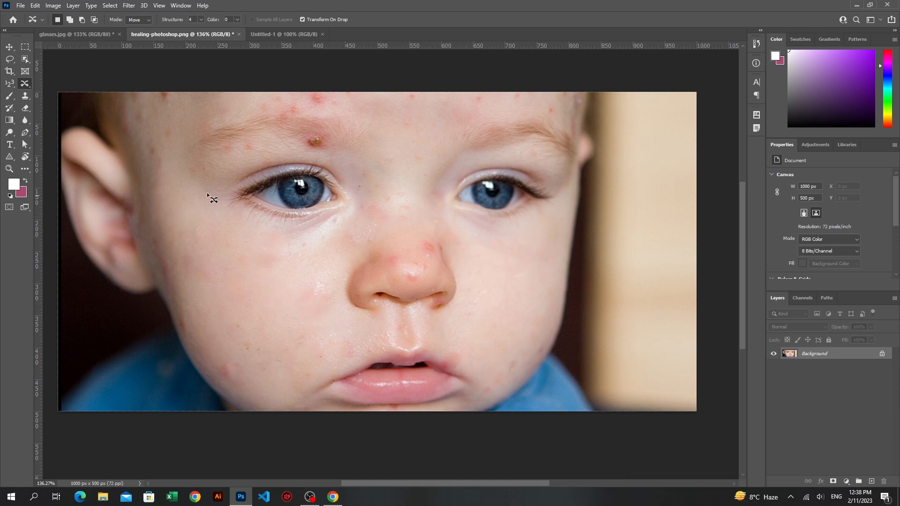
Step: Try moving the brown spot at the image's left eyebrow to between the eyebrows with Content-Aware Move, then undo it
mouse_move(338, 139)
left_mouse_down()
mouse_move(315, 147)
mouse_move(332, 123)
mouse_move(337, 141)
mouse_move(417, 129)
mouse_move(409, 131)
left_mouse_up()
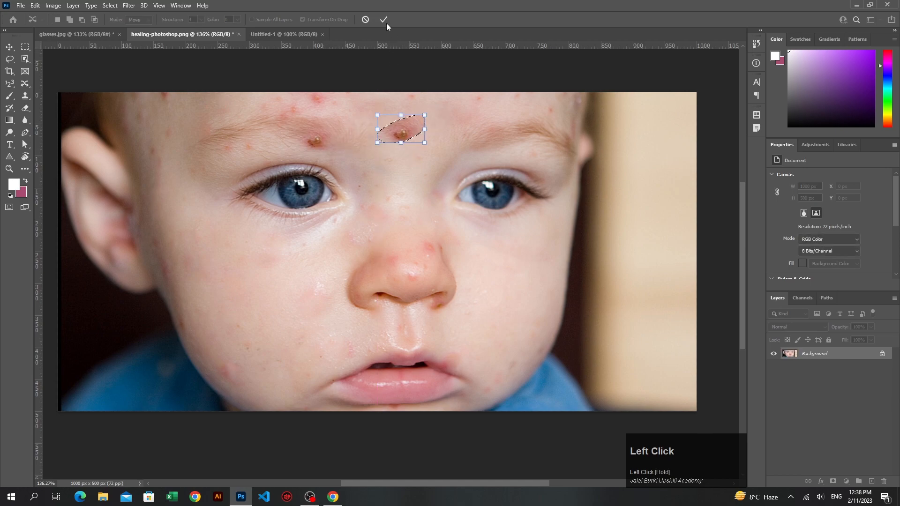
left_click(383, 20)
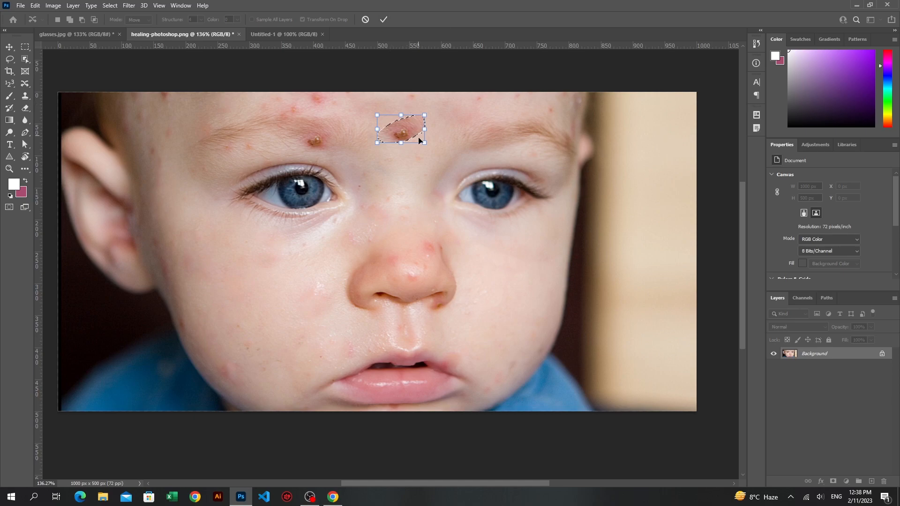
left_click(384, 20)
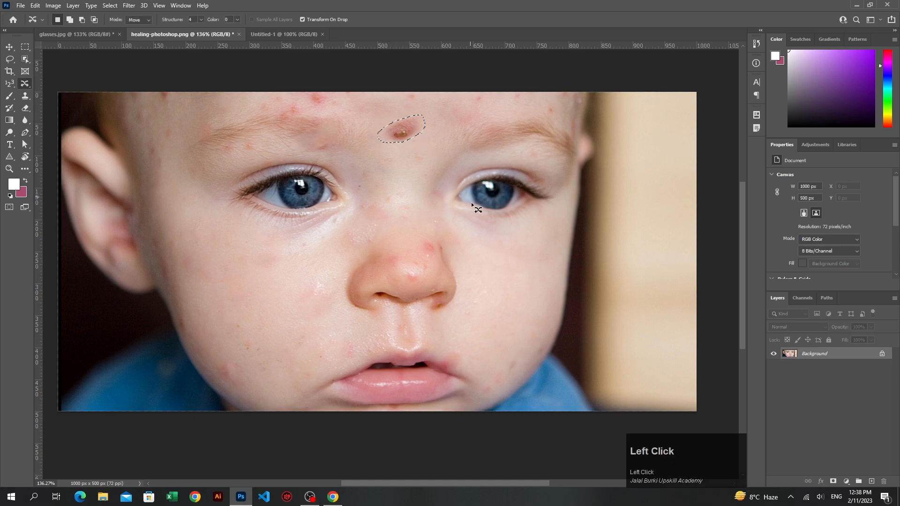
key("ctrl+d")
key("ctrl+z")
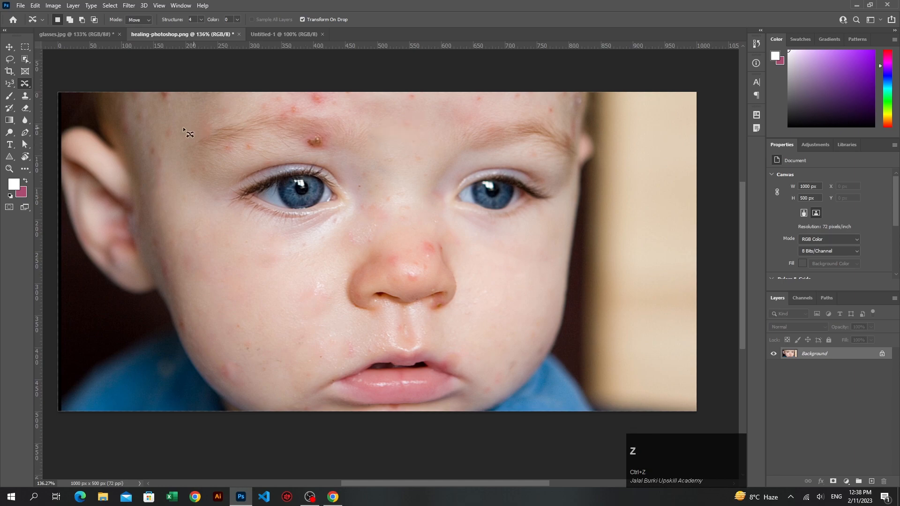
Step: Correct the bright red pupil behind the image's left lens in glasses.jpg with the Red Eye tool
left_click_drag(29, 84, 75, 121)
left_click(75, 119)
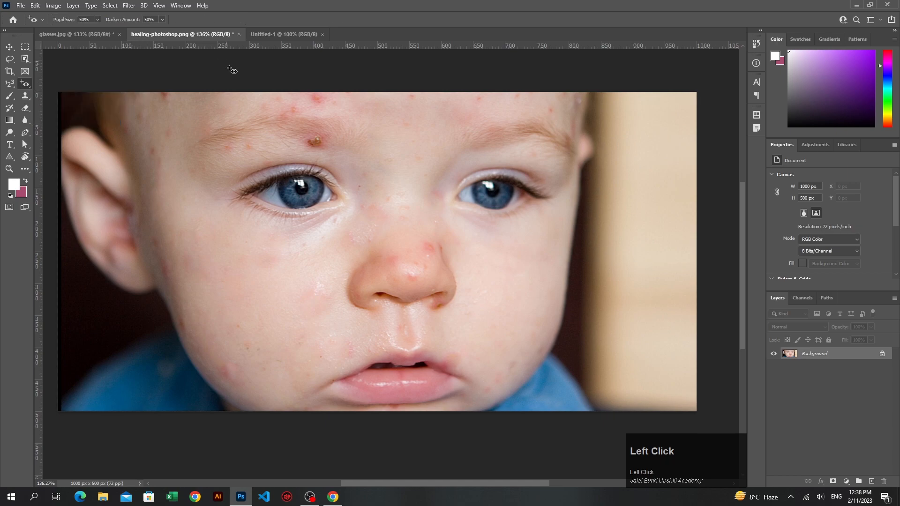
left_click(78, 35)
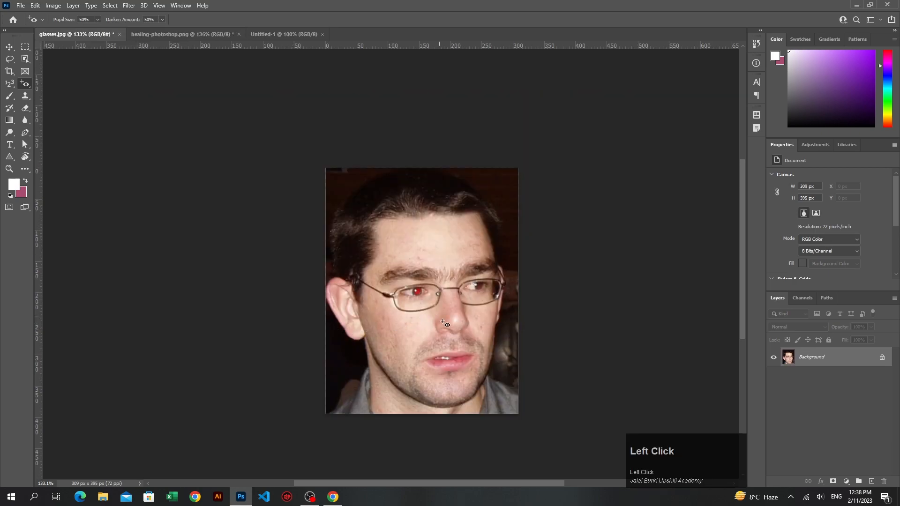
scroll(443, 322, "down", 5)
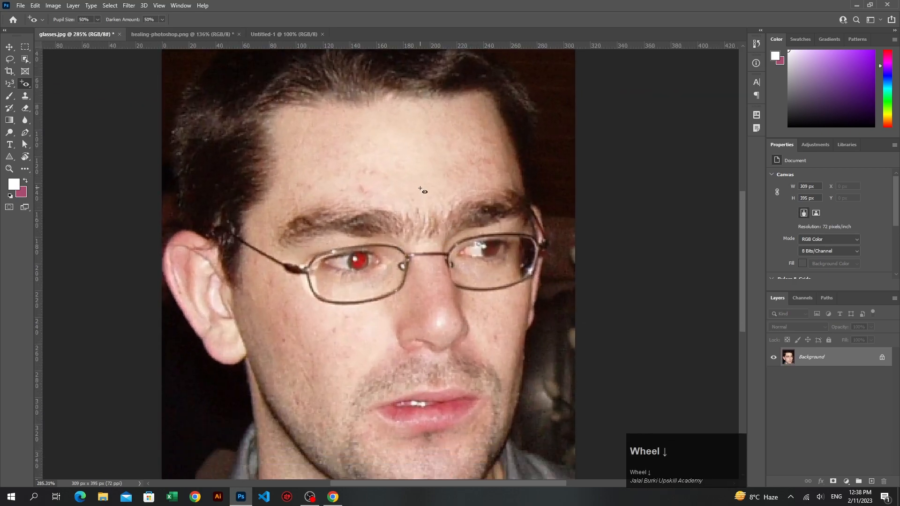
scroll(420, 189, "down", 2)
scroll(420, 188, "up", 2, "alt")
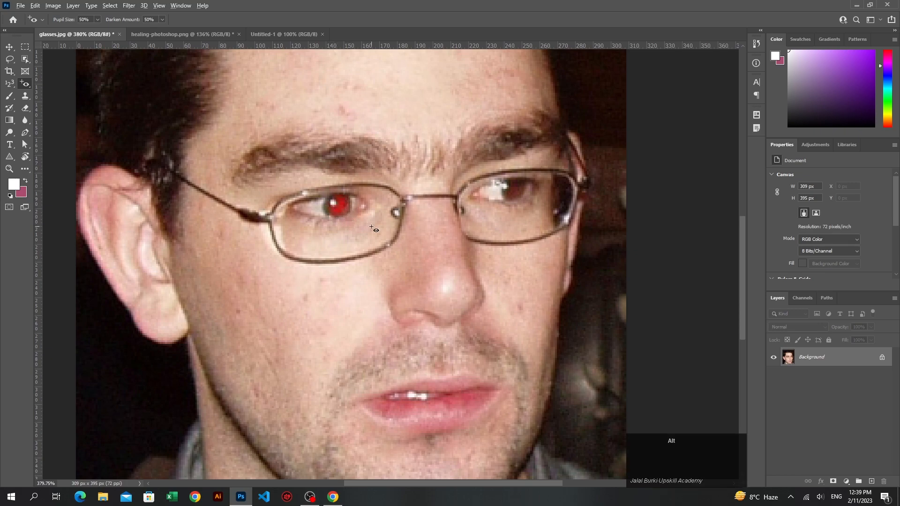
scroll(334, 214, "down", 3)
scroll(347, 217, "up", 2)
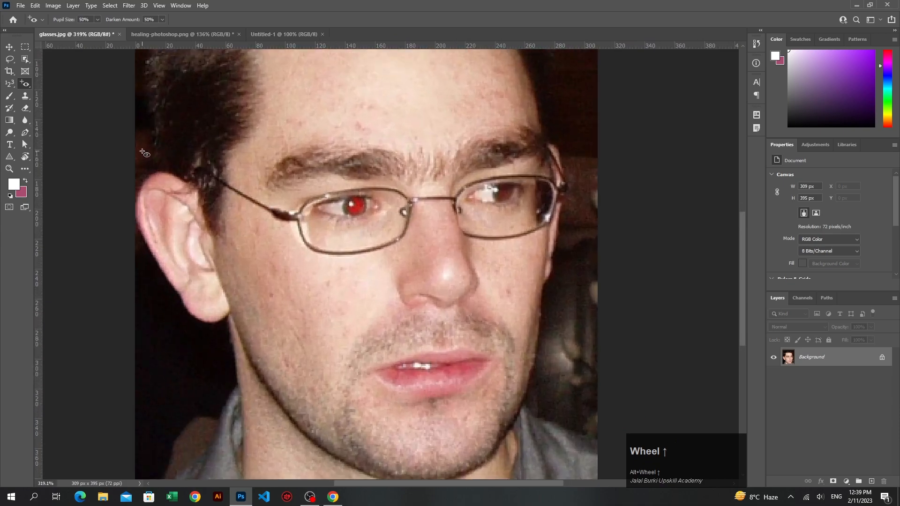
scroll(347, 211, "up", 3)
left_click(347, 209)
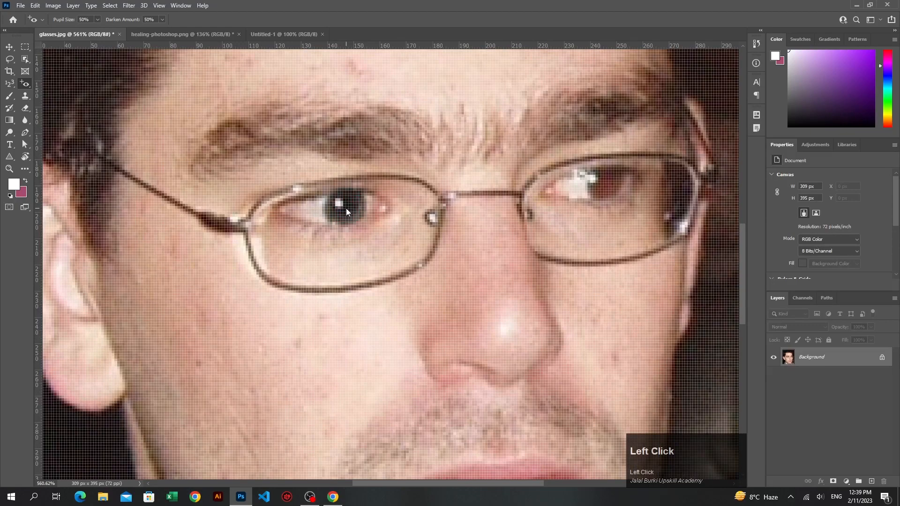
Step: Remove the reddish tint from the pupil behind the image's right lens with the Red Eye tool
scroll(347, 209, "down", 2)
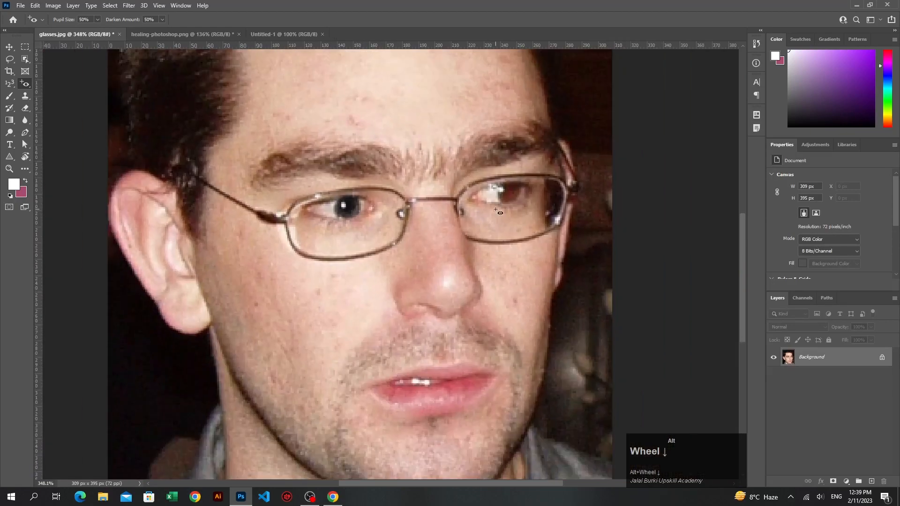
left_click(514, 196)
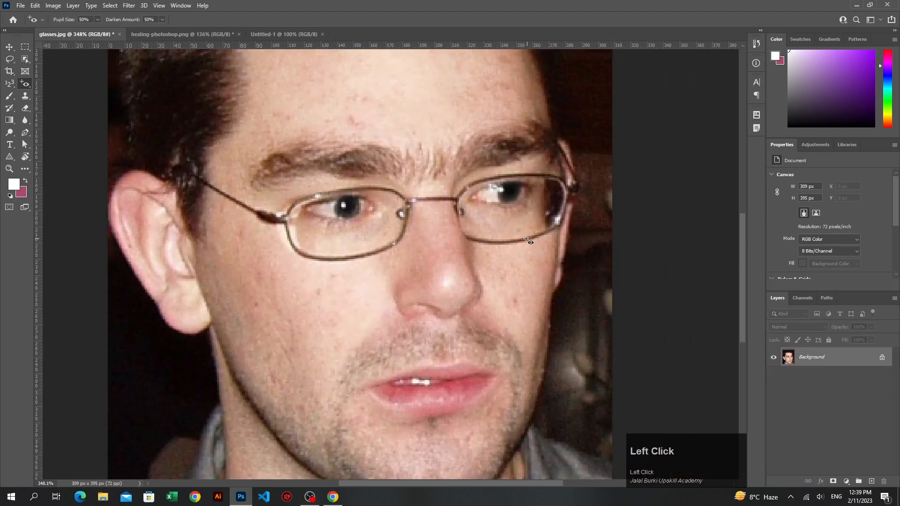
scroll(519, 251, "down", 2)
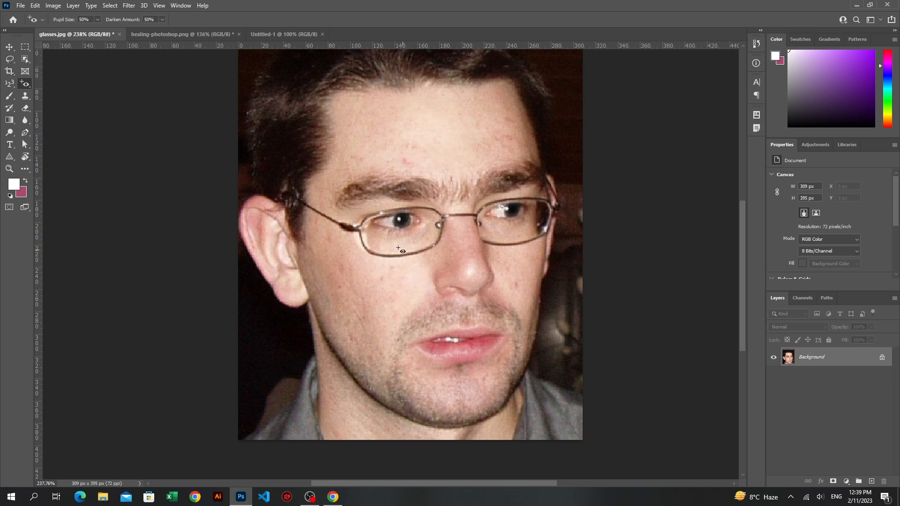
left_click(25, 85)
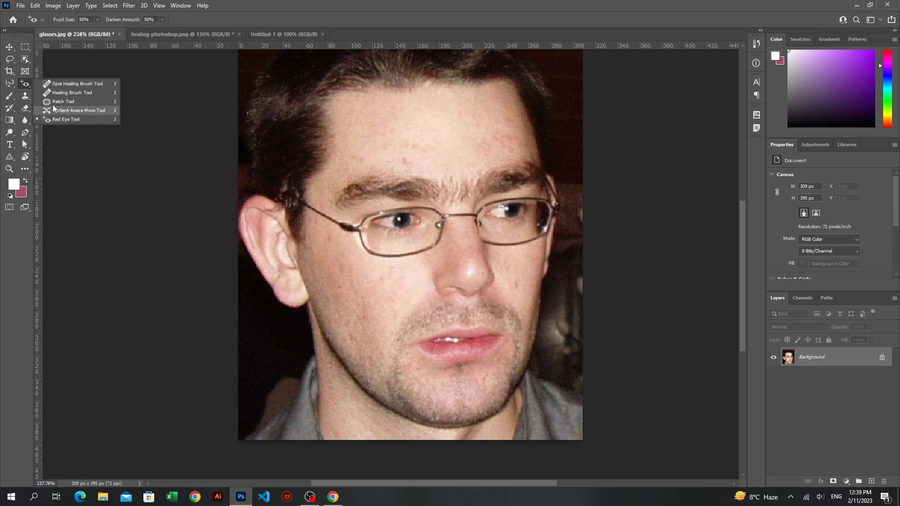
left_click(27, 85)
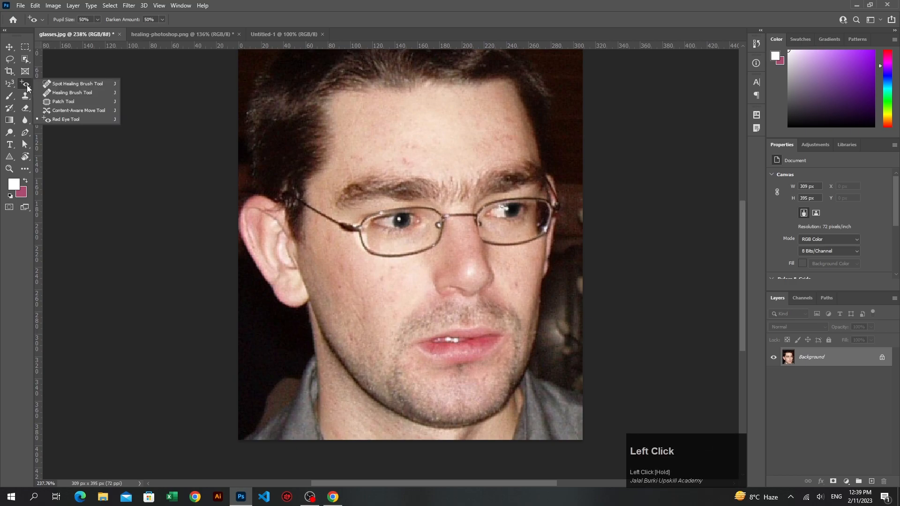
left_click(26, 85)
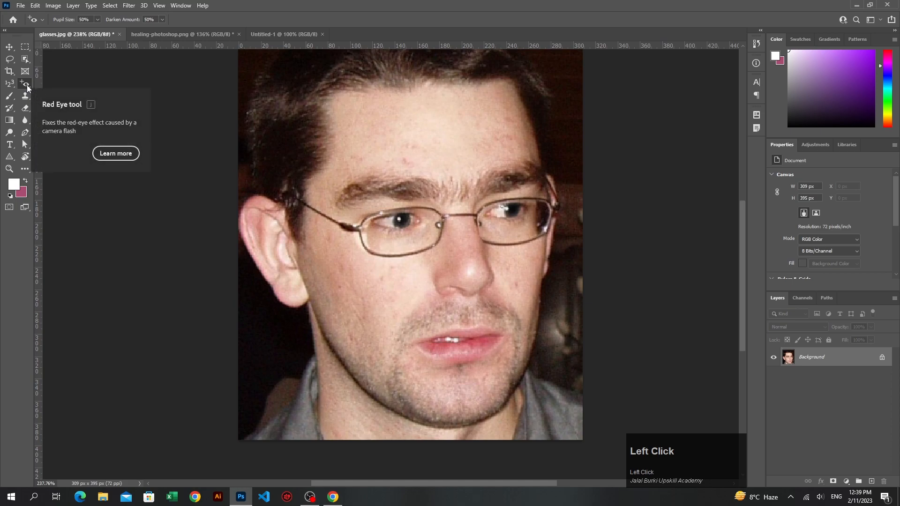
Step: Leave the Red Eye tool by switching to the Move tool
left_click(11, 48)
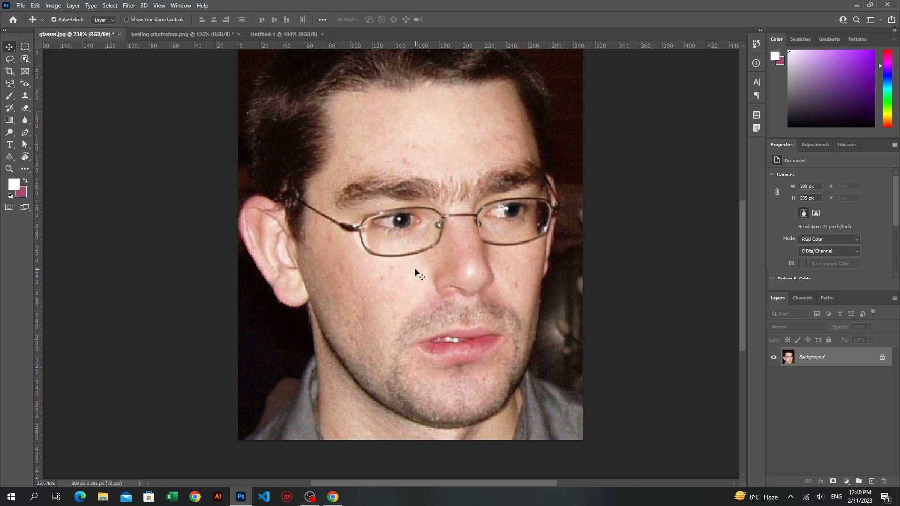
scroll(415, 272, "up", 1)
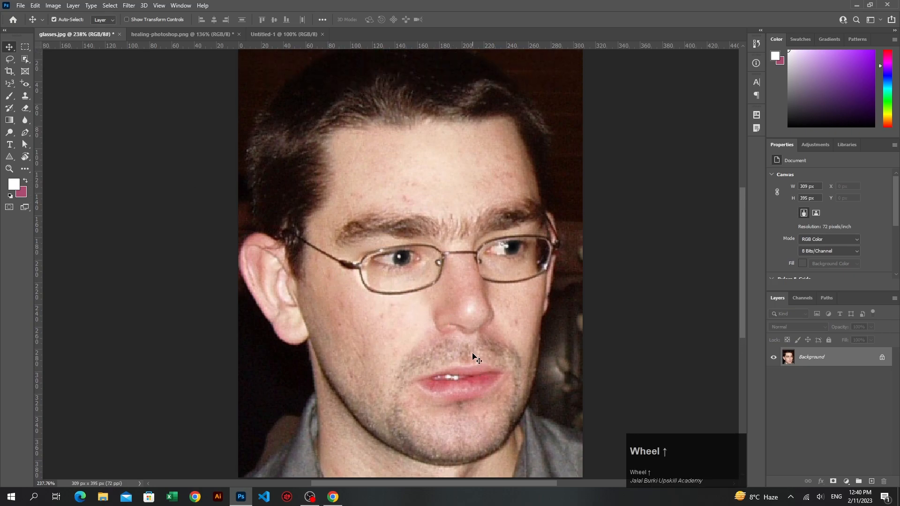